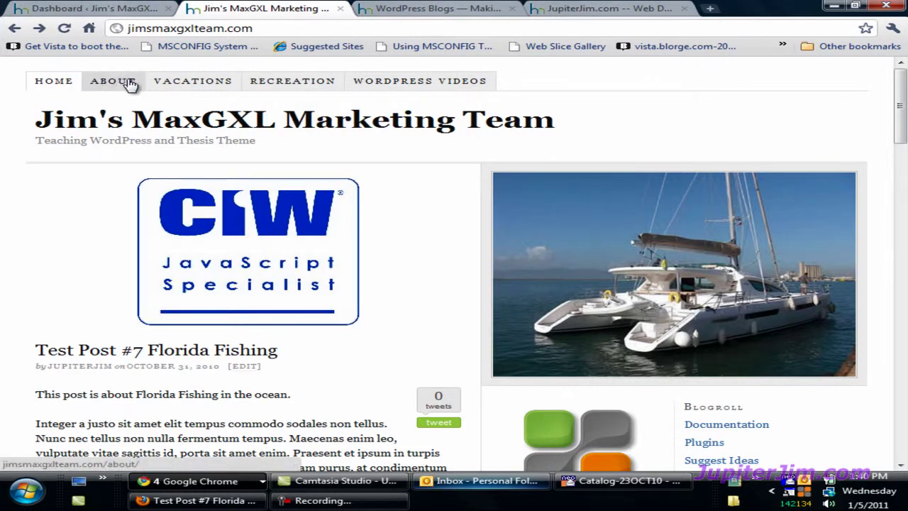
- Switch to the site's admin dashboard and open the Menus page under Appearance, showing Starter Menu
mouse_move(178, 81)
mouse_move(365, 86)
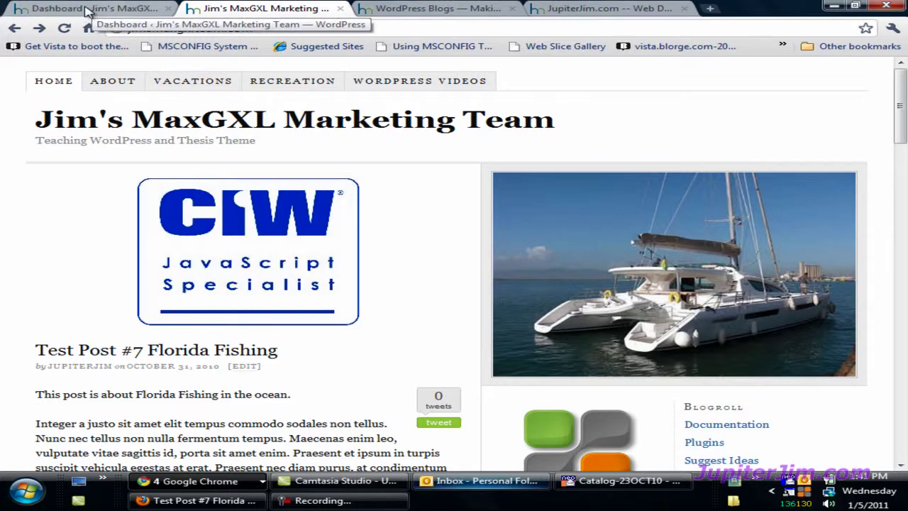
left_click(86, 12)
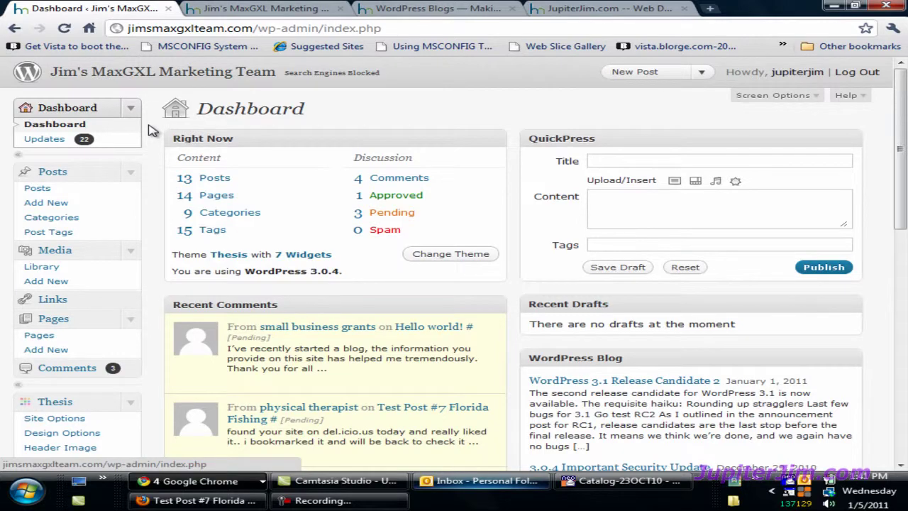
scroll(156, 132, "down", 6)
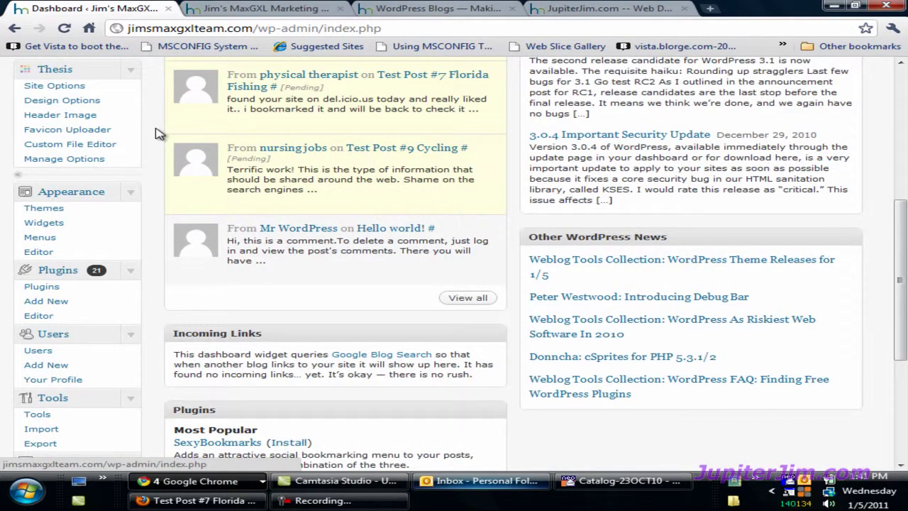
left_click(131, 126)
left_click(130, 125)
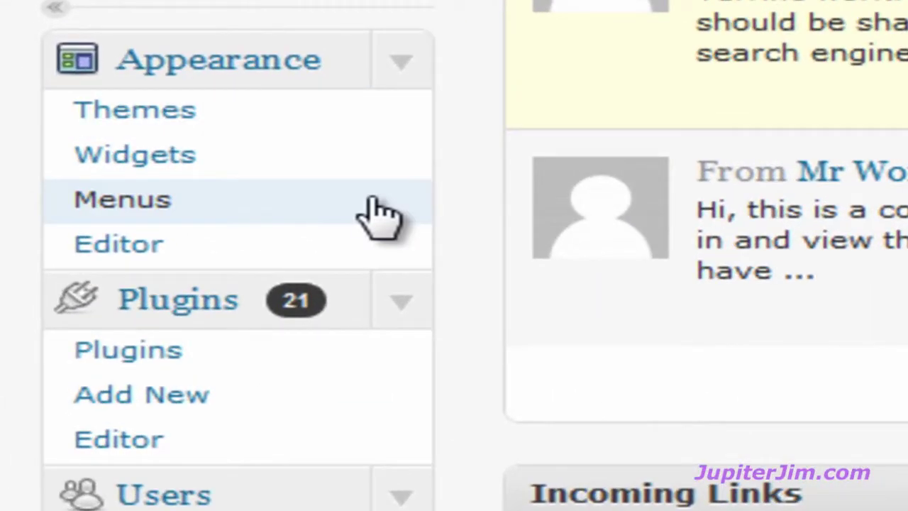
left_click(374, 202)
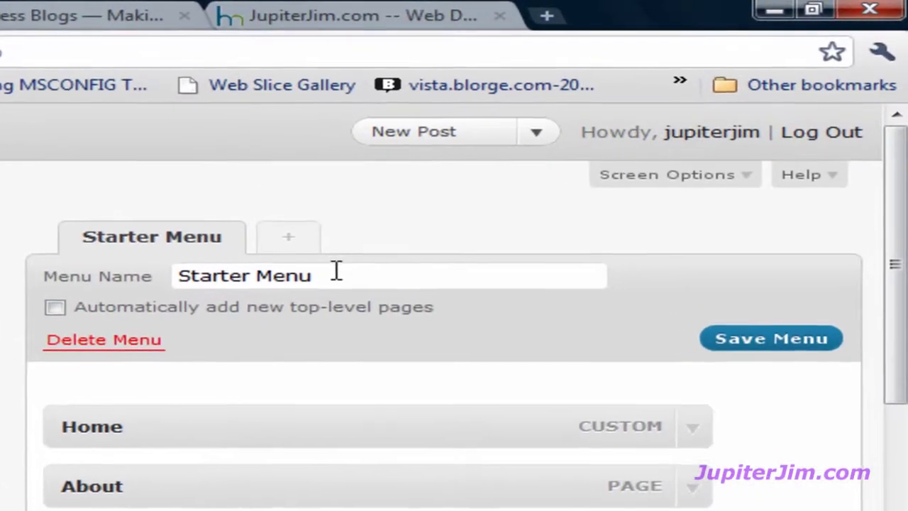
left_click(596, 149)
double_click(336, 272)
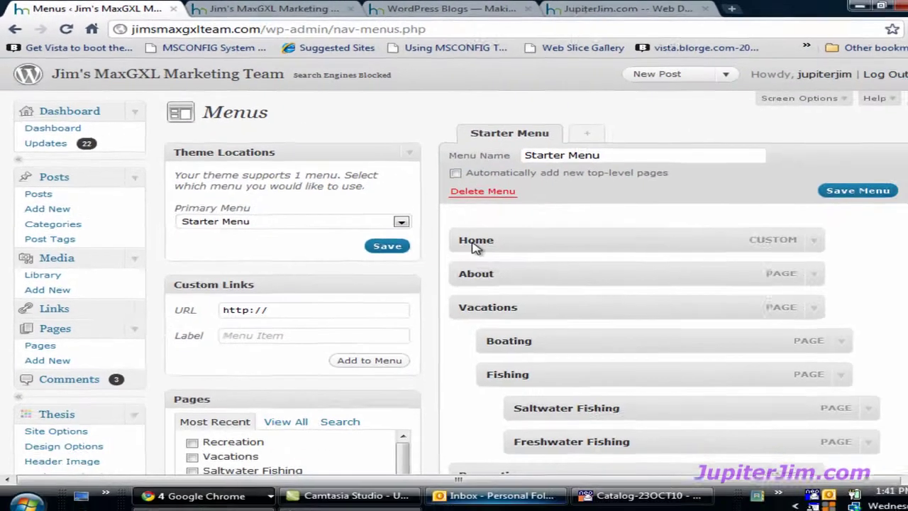
scroll(902, 183, "down", 3)
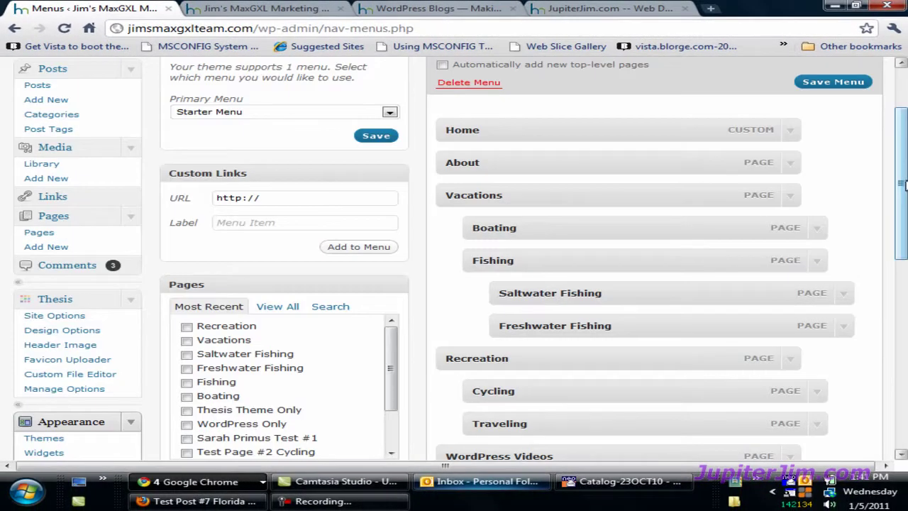
left_click(298, 197)
type("jupiterjim.com")
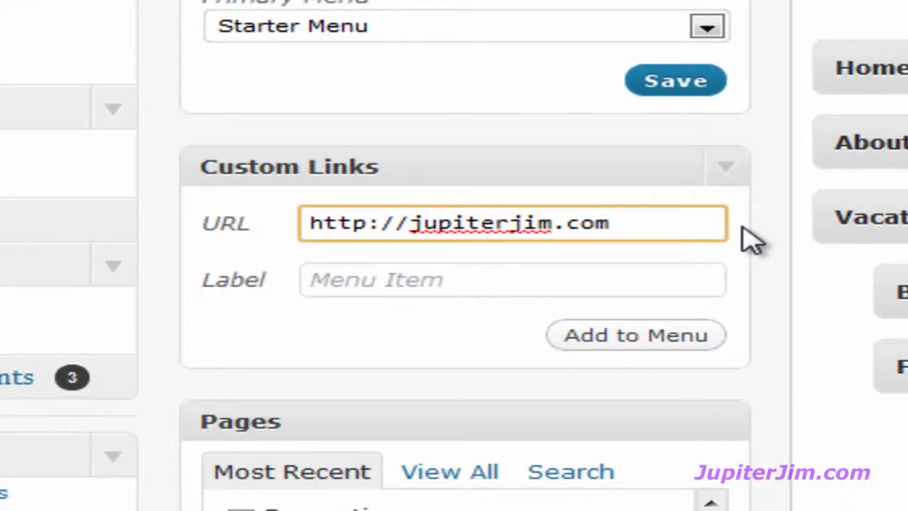
type("/")
left_click(526, 286)
type("J")
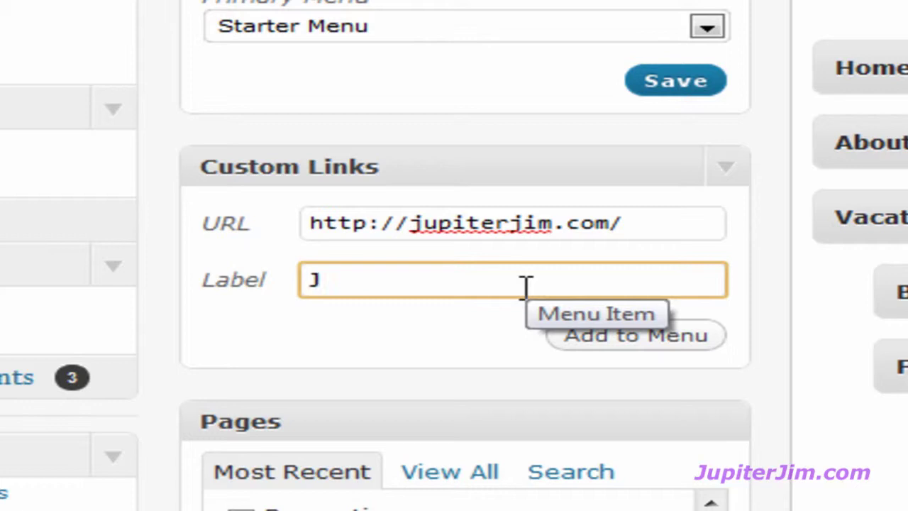
type("upiter Jim")
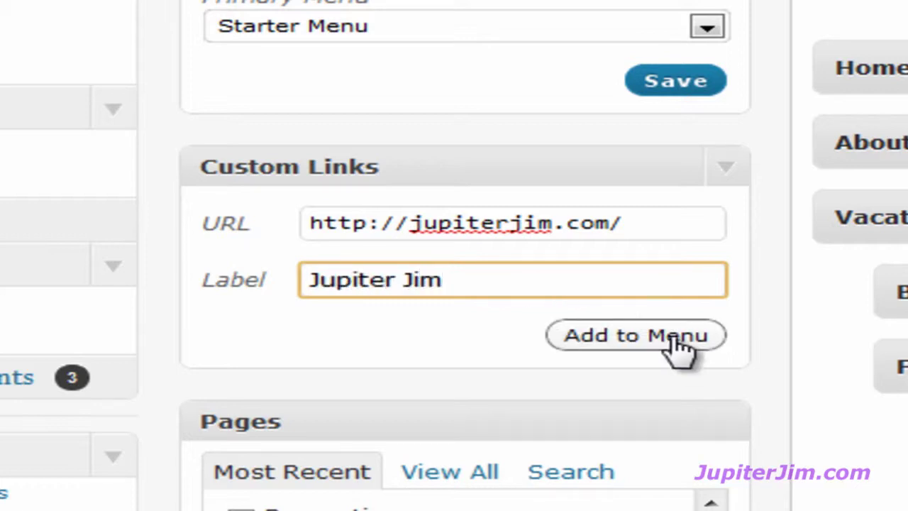
left_click(639, 339)
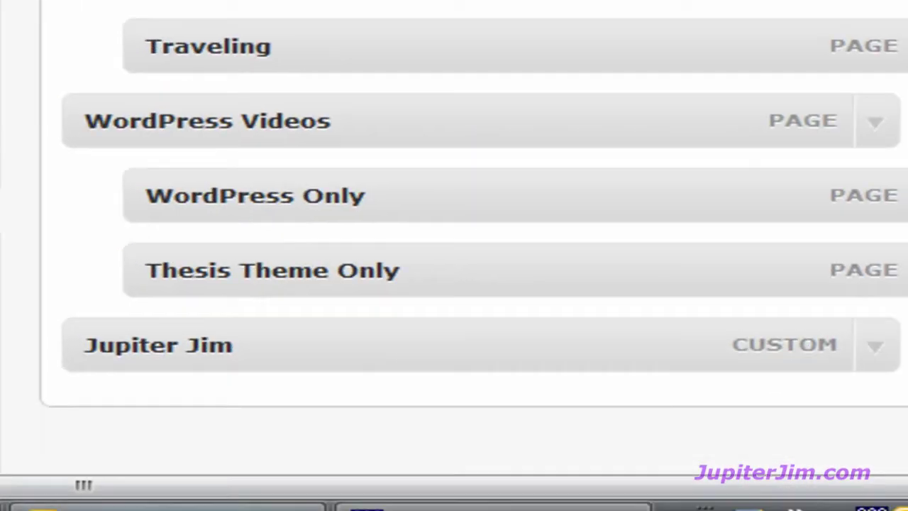
scroll(284, 177, "down", 3)
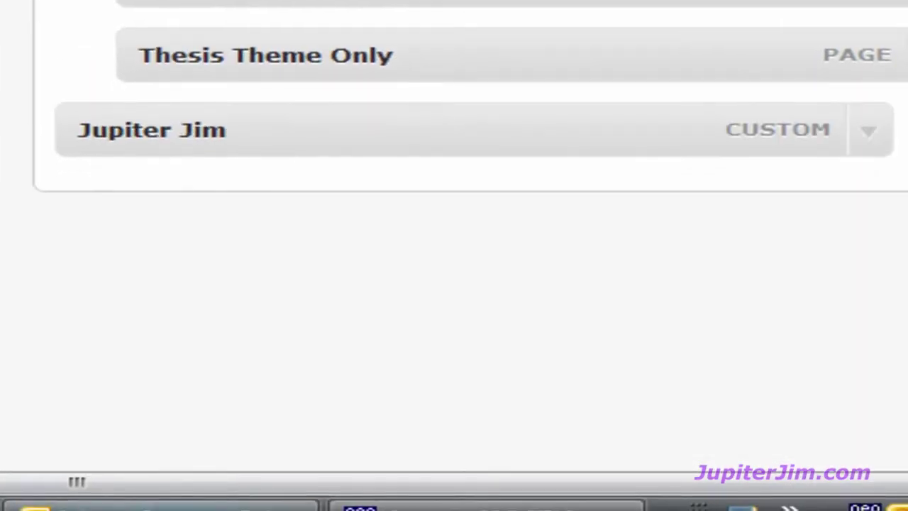
- Copy the web address of the Jupiter Jim's Marketing Team blog, which is open in another browser tab
scroll(454, 256, "up", 5)
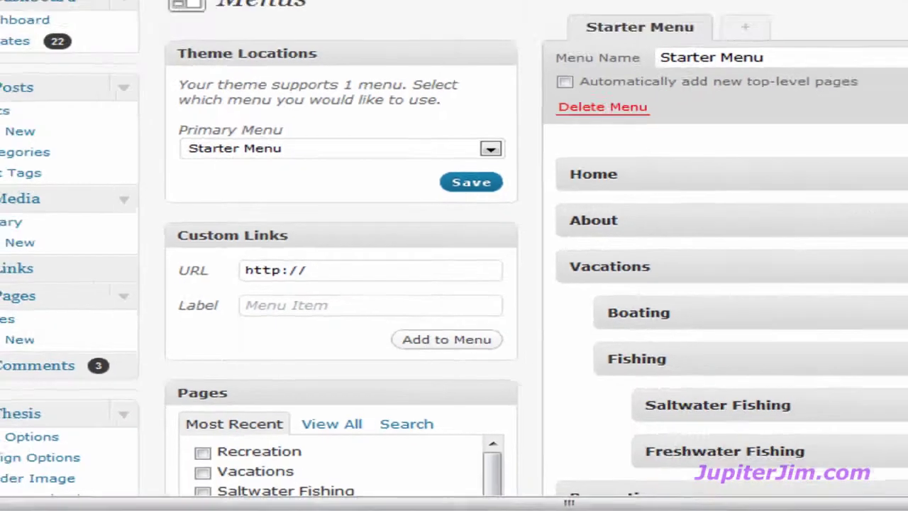
left_click(426, 7)
left_click(403, 29)
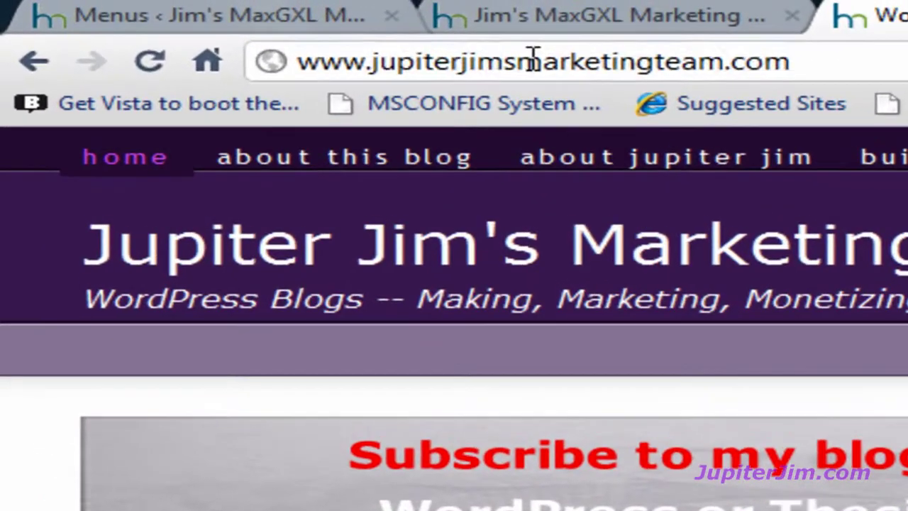
triple_click(534, 57)
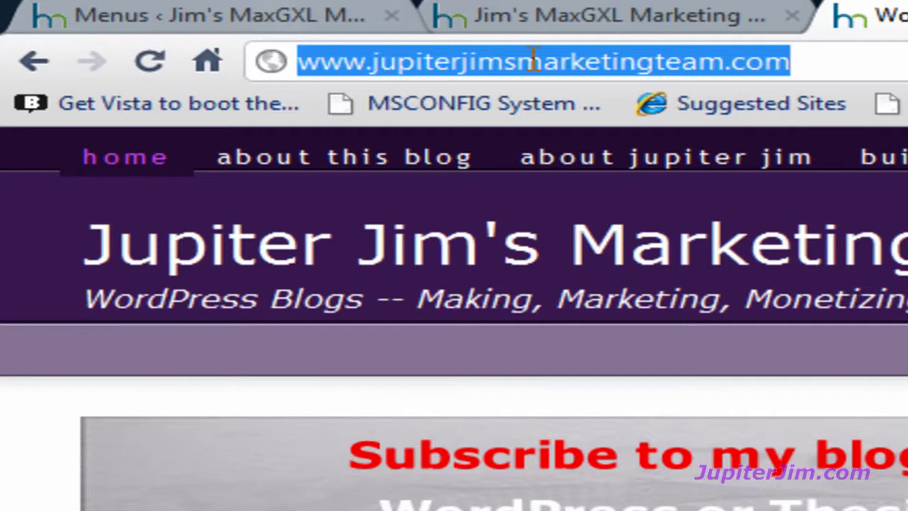
left_click(162, 17)
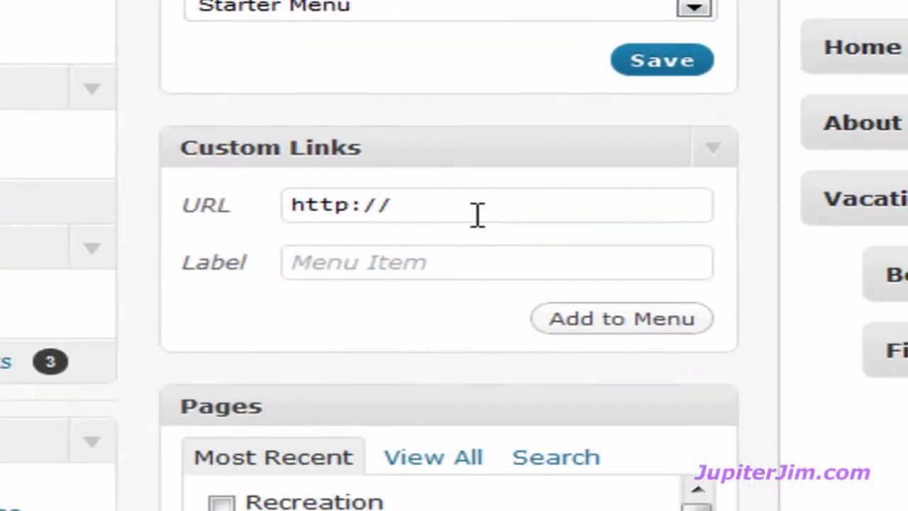
left_click(452, 243)
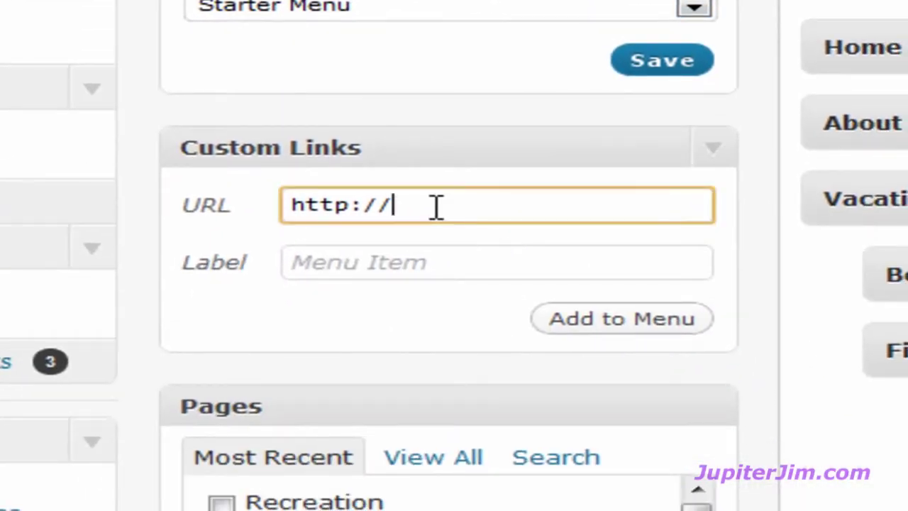
left_click_drag(453, 243, 251, 245)
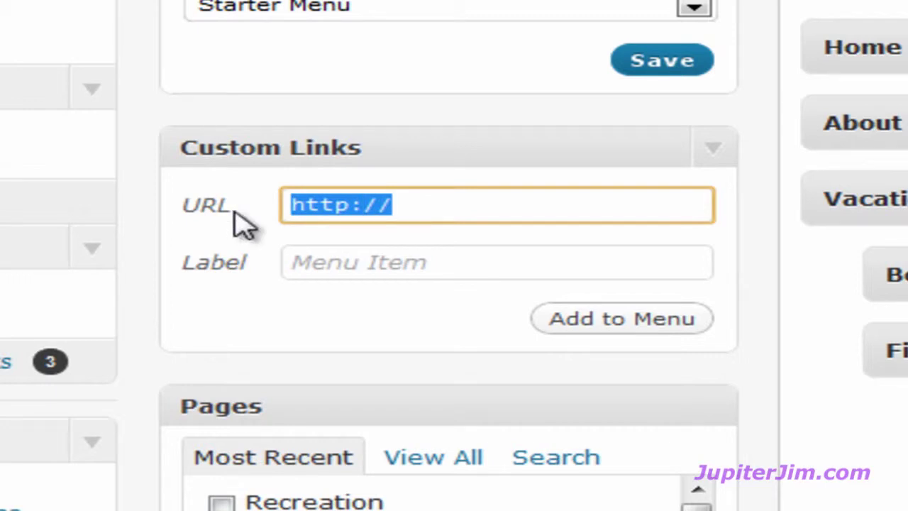
key("BackSpace")
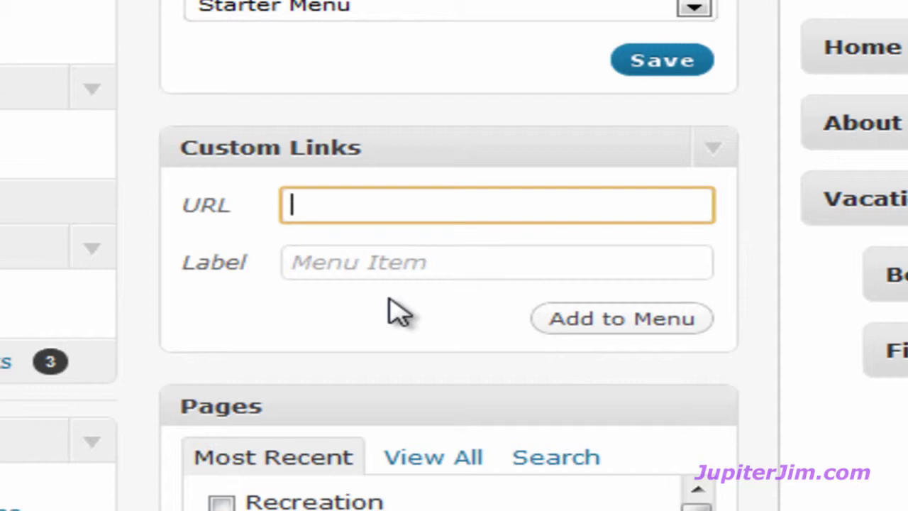
type("jupiterjimsmarketingteam.com/")
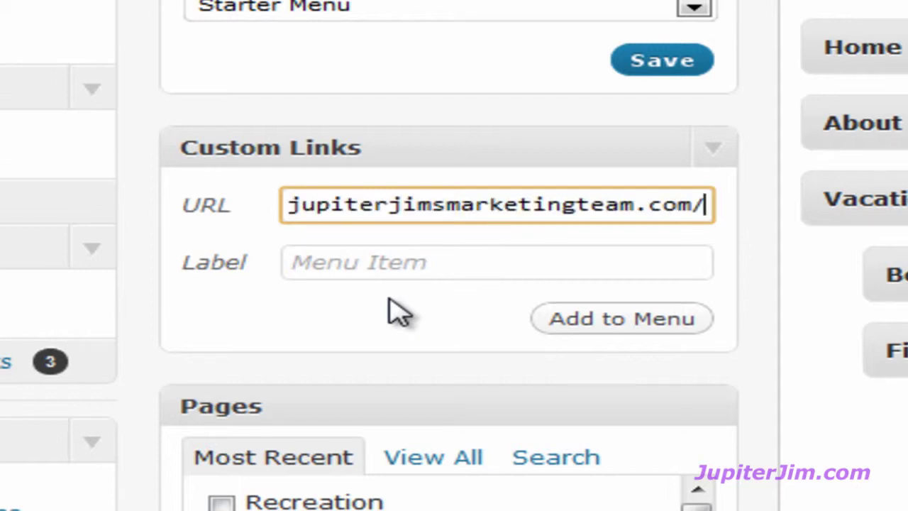
left_click(258, 217)
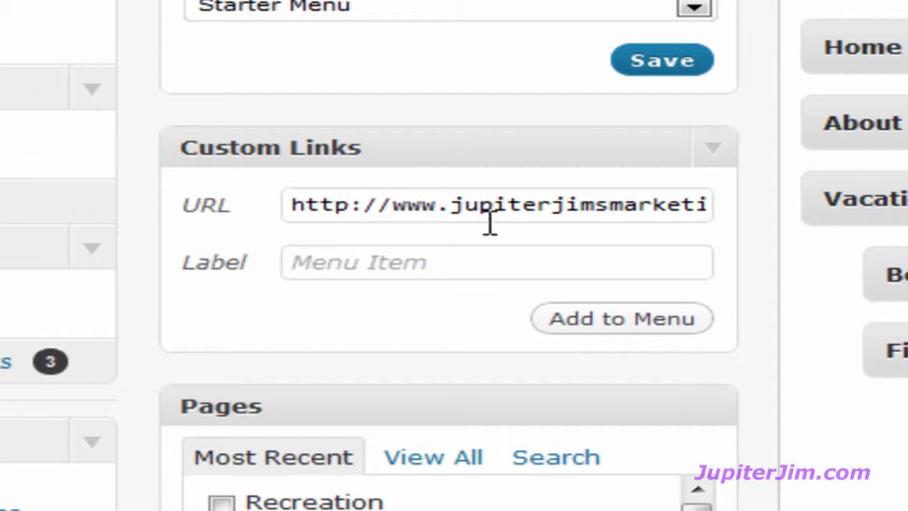
left_click(362, 262)
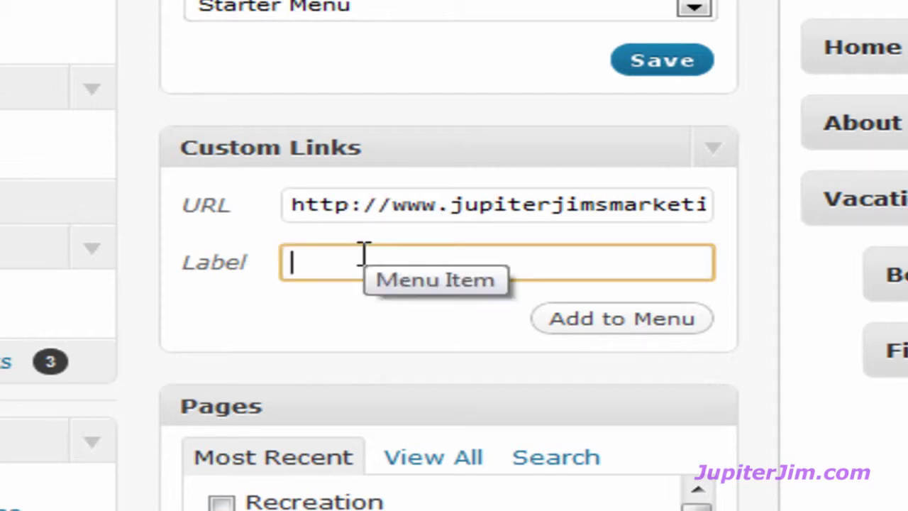
type("Marketi")
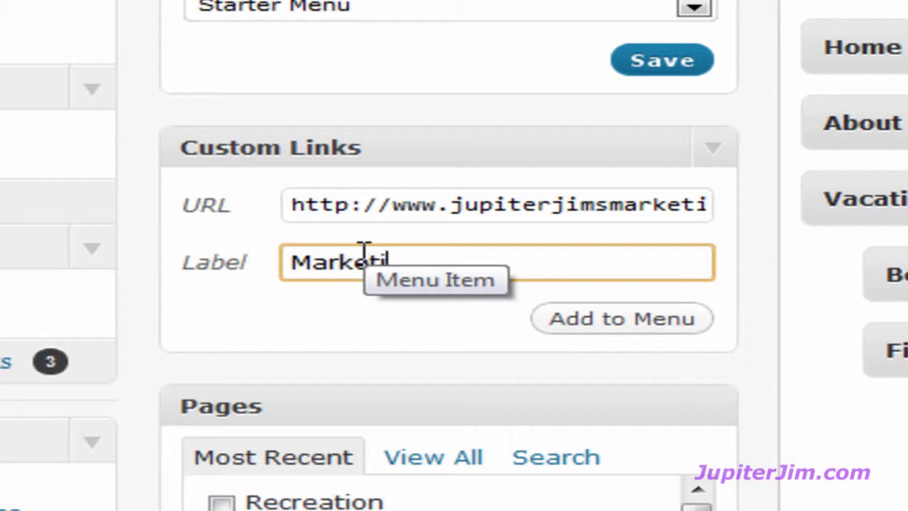
type("ng Team")
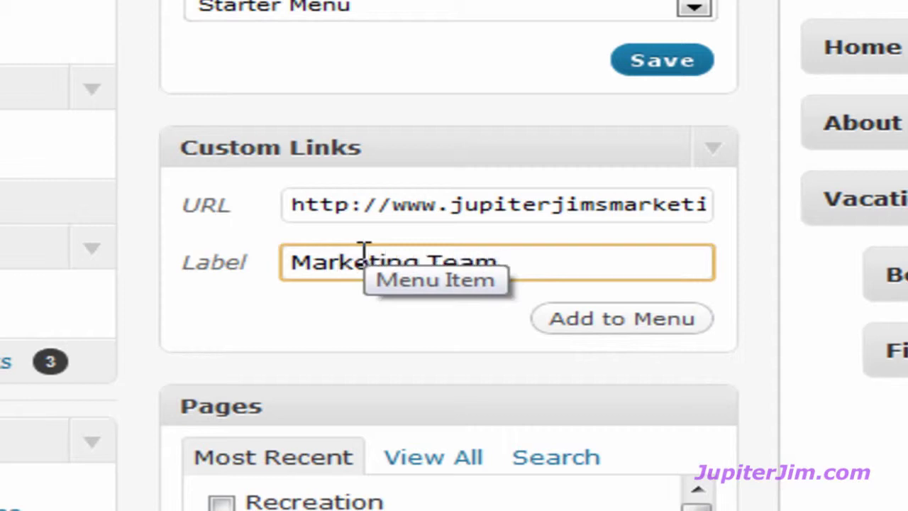
left_click(649, 328)
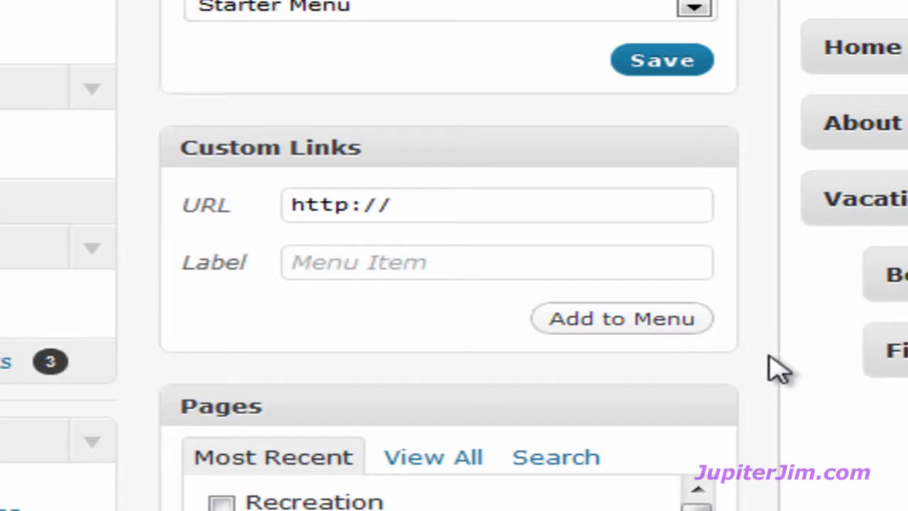
- Show all available post categories and add the fishing category to Starter Menu
scroll(777, 369, "down", 5)
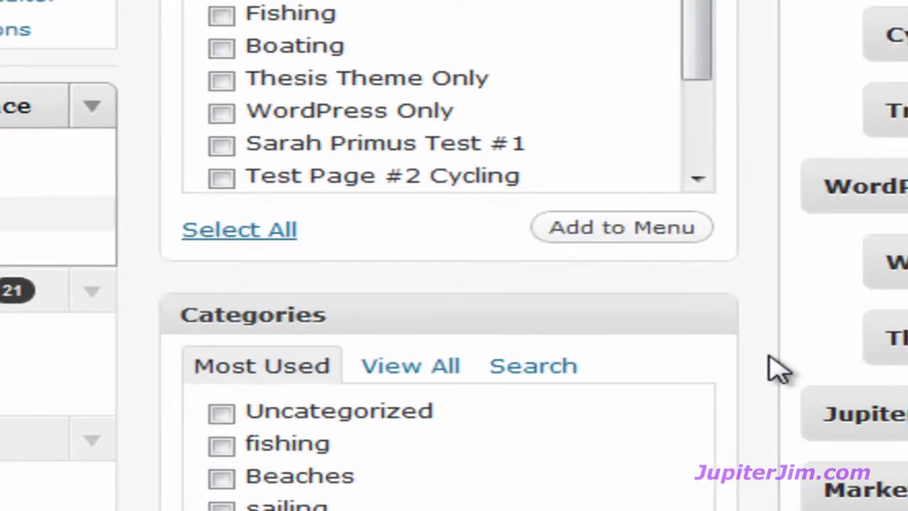
scroll(777, 369, "down", 3)
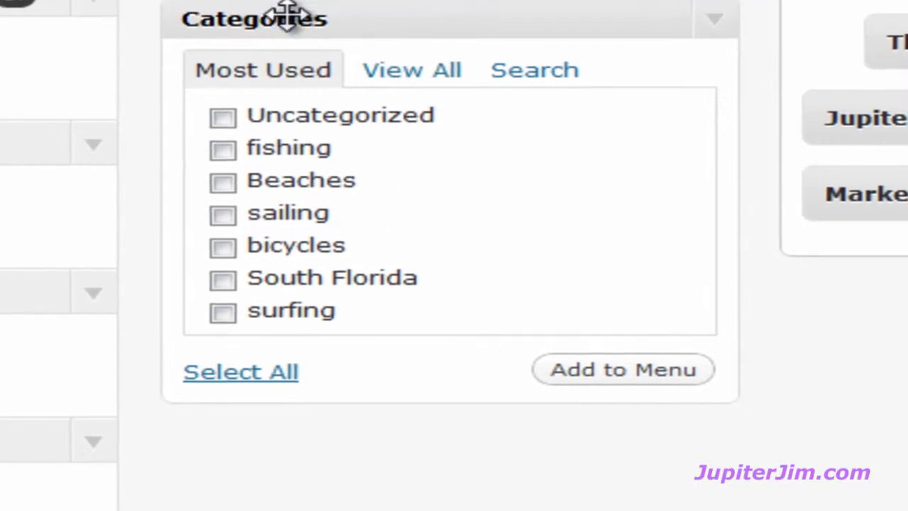
left_click(716, 5)
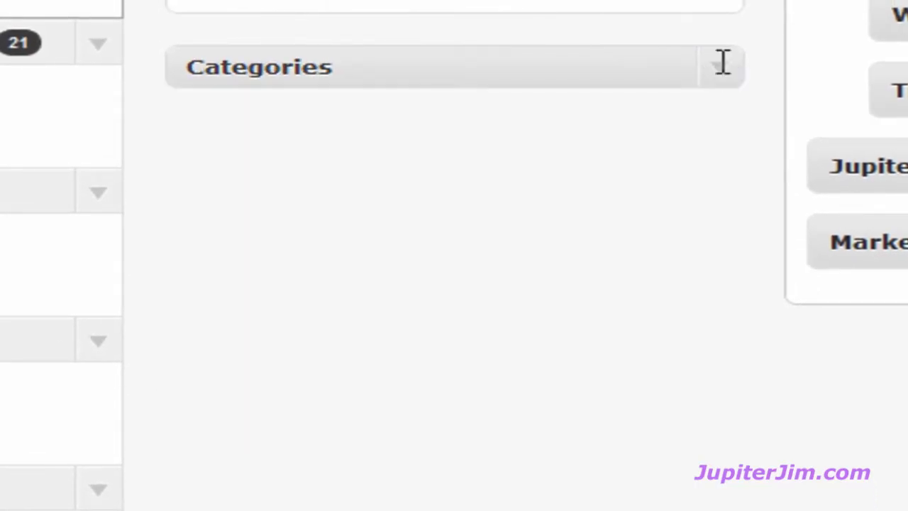
left_click(720, 64)
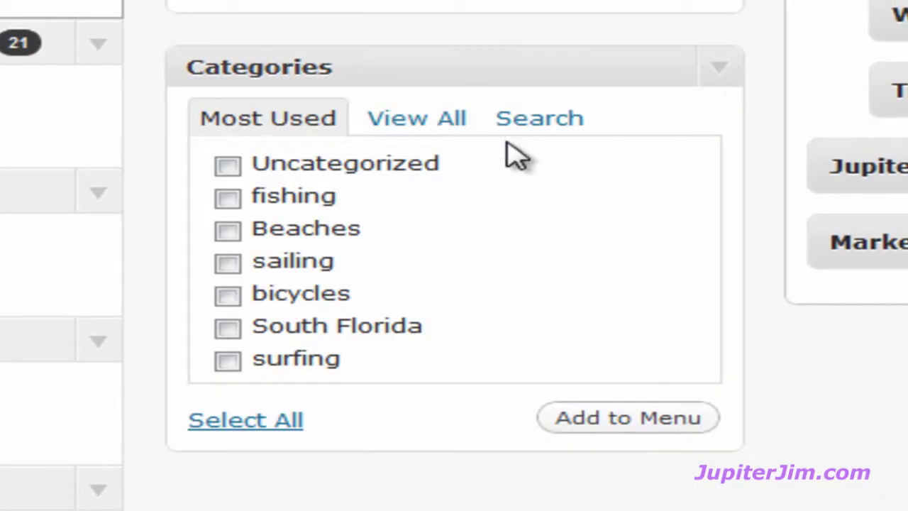
left_click(423, 120)
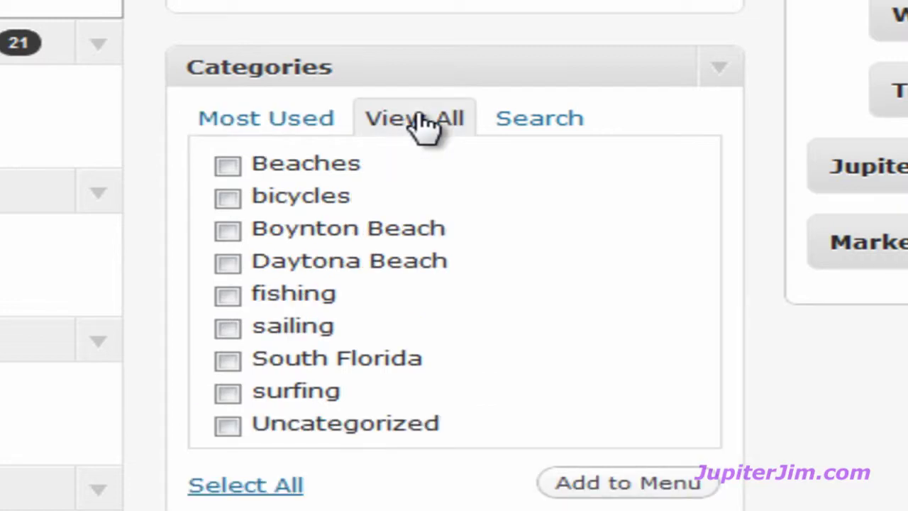
left_click(227, 297)
left_click(642, 490)
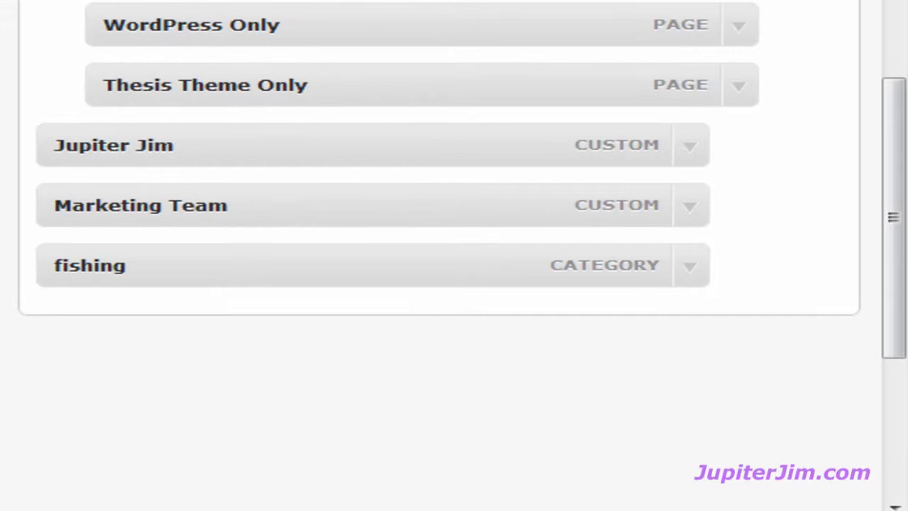
- Change the navigation label of the fishing category menu item to "Fishing Tips"
left_click(690, 269)
left_click_drag(163, 337, 61, 334)
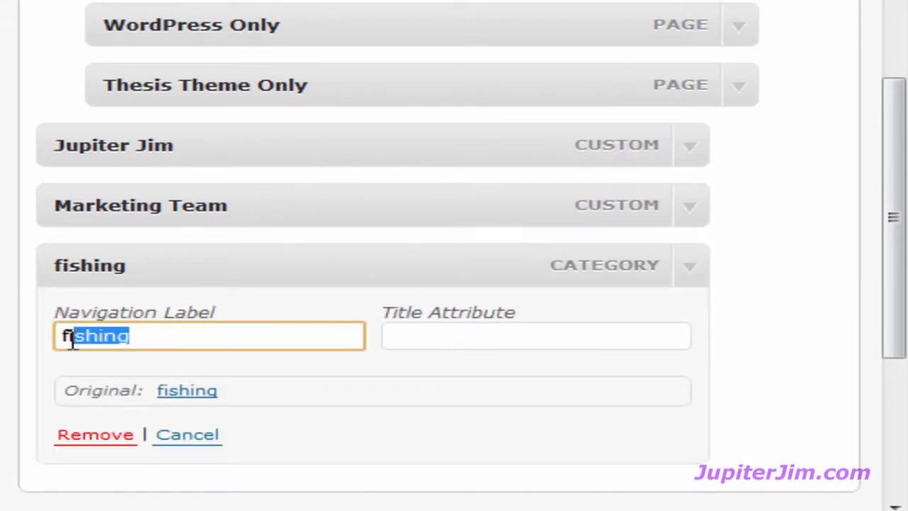
type("Fi")
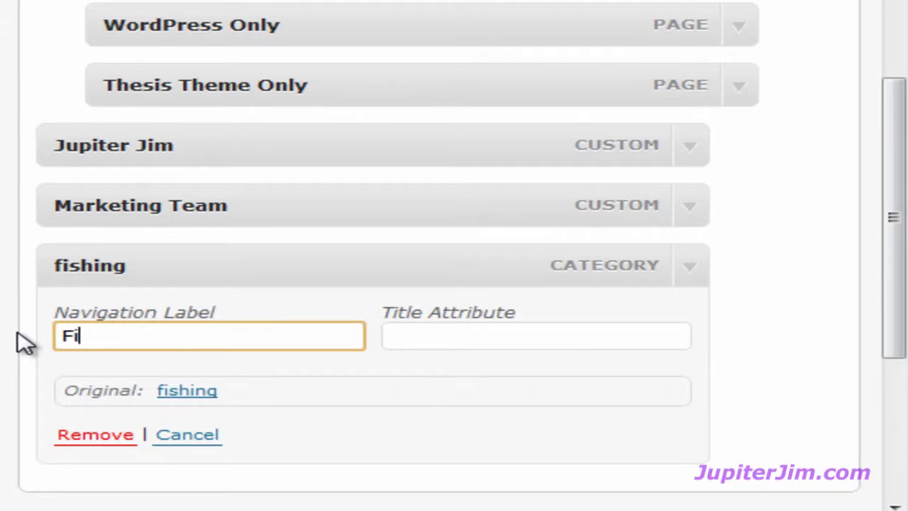
type("shing Tips")
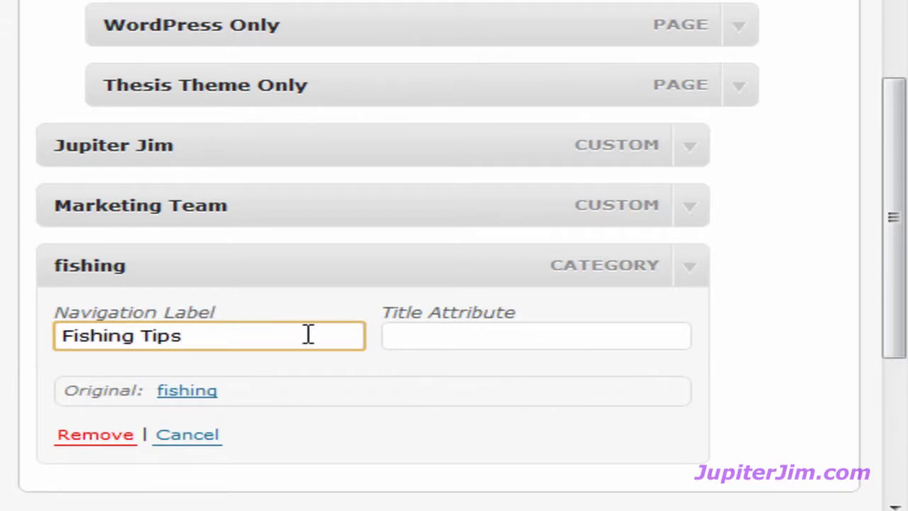
left_click(30, 338)
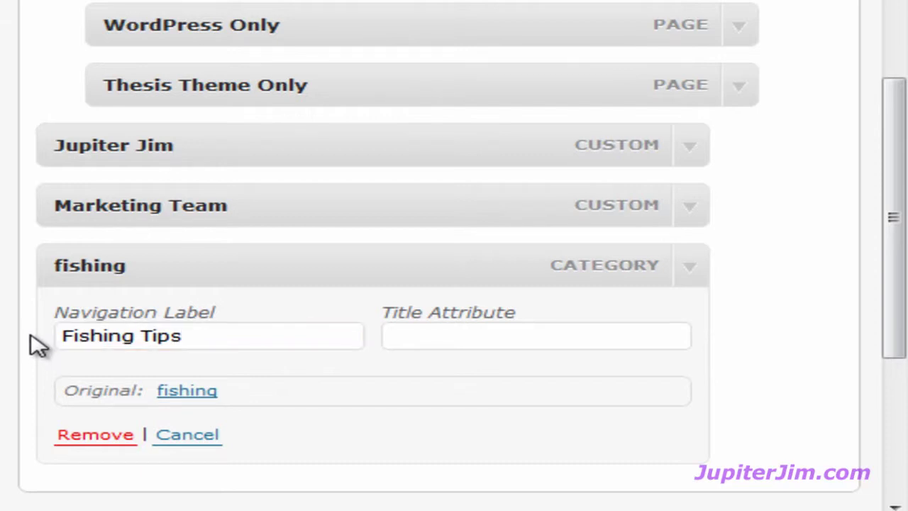
- Reorder the last top-level items of Starter Menu to fishing, Marketing Team, Jupiter Jim, and save the menu
left_click(690, 269)
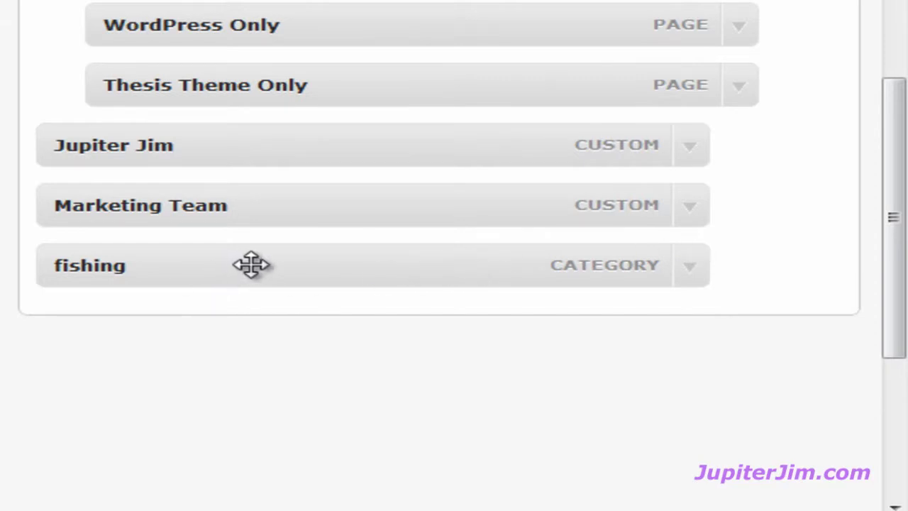
left_click_drag(260, 265, 266, 156)
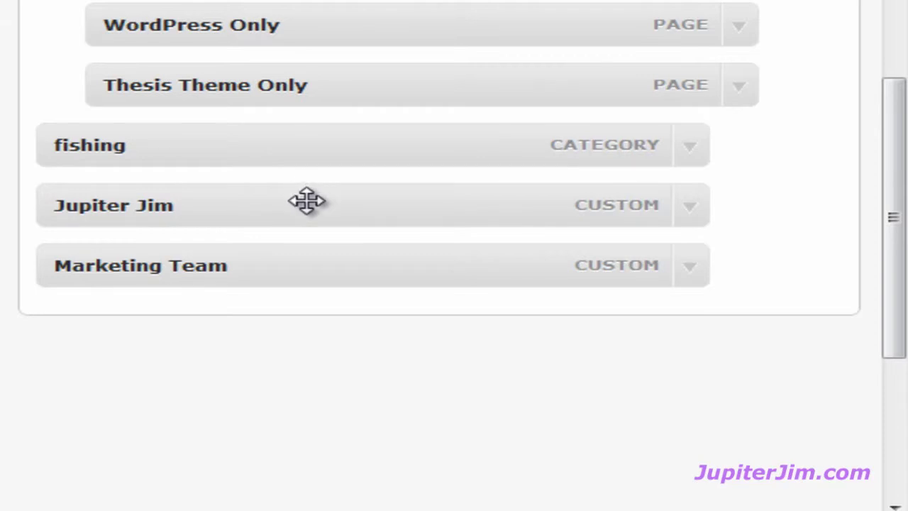
left_click_drag(306, 205, 304, 263)
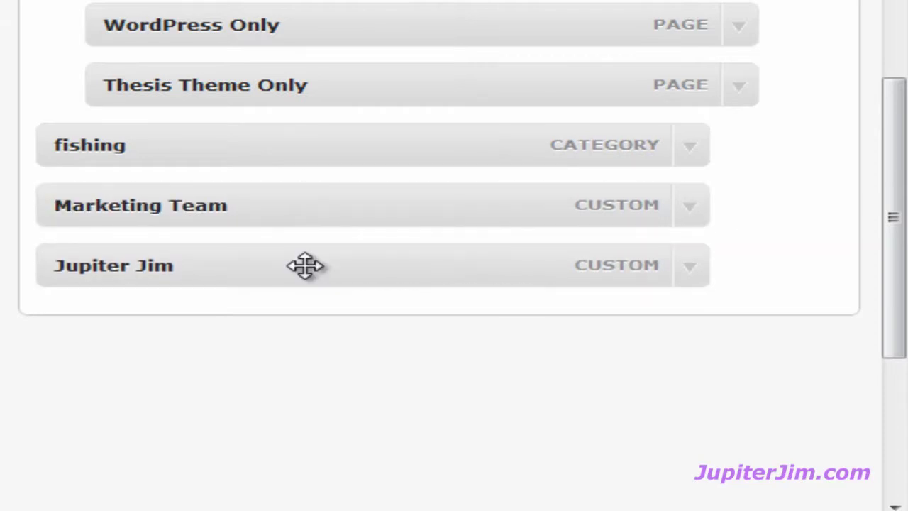
left_click_drag(893, 290, 892, 10)
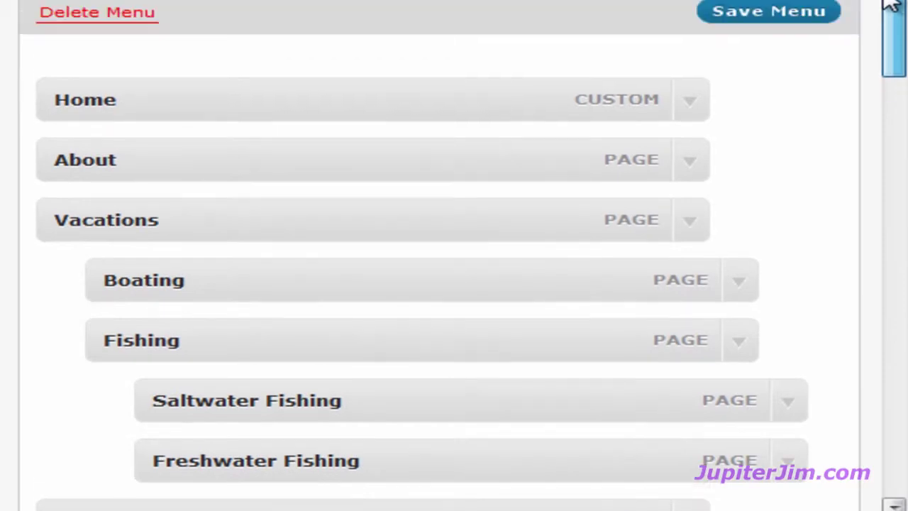
left_click(774, 21)
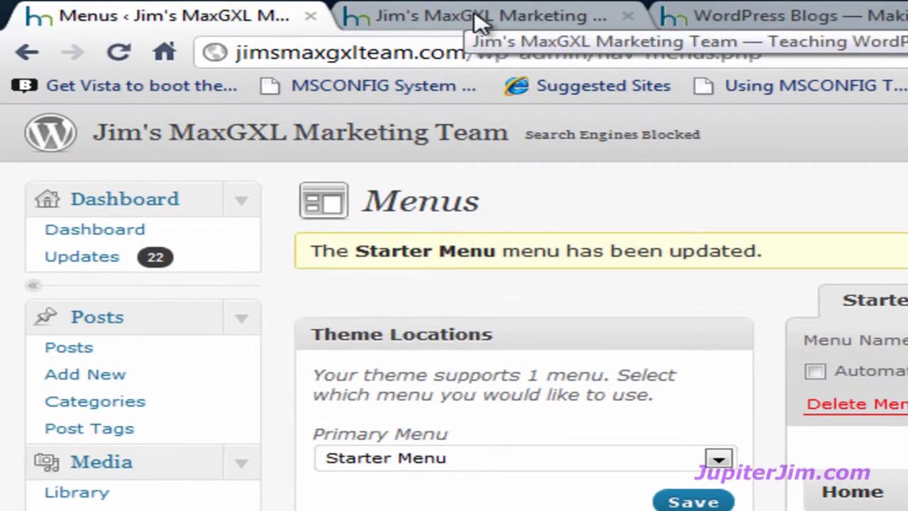
- Reload the live site in its browser tab and check the posts listed under the Fishing Tips menu item
left_click(479, 22)
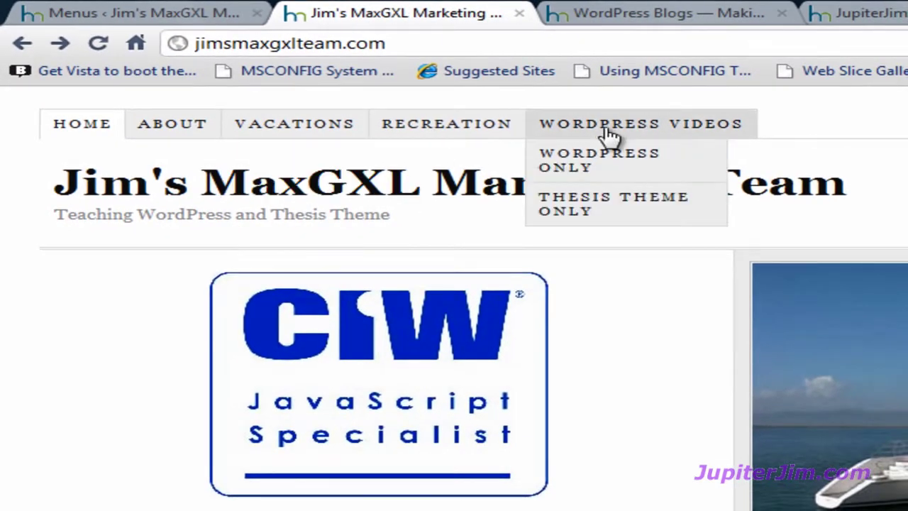
mouse_move(612, 156)
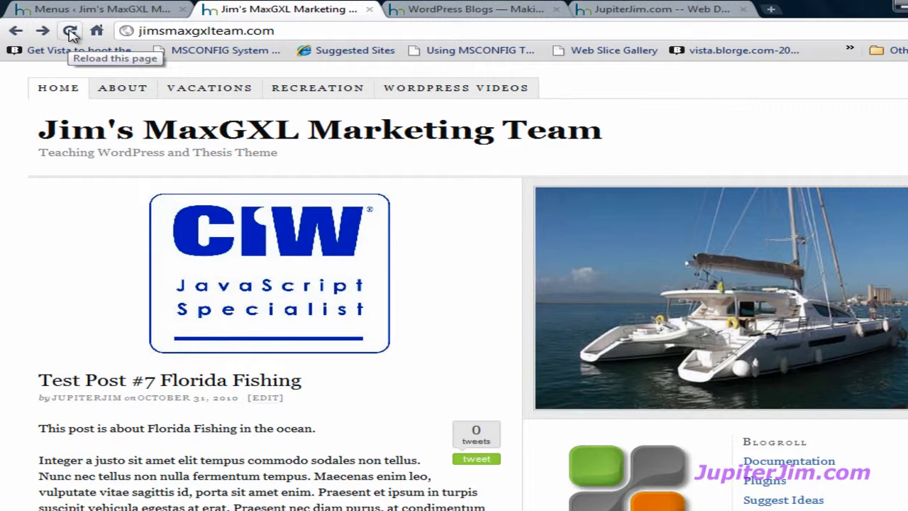
left_click(71, 33)
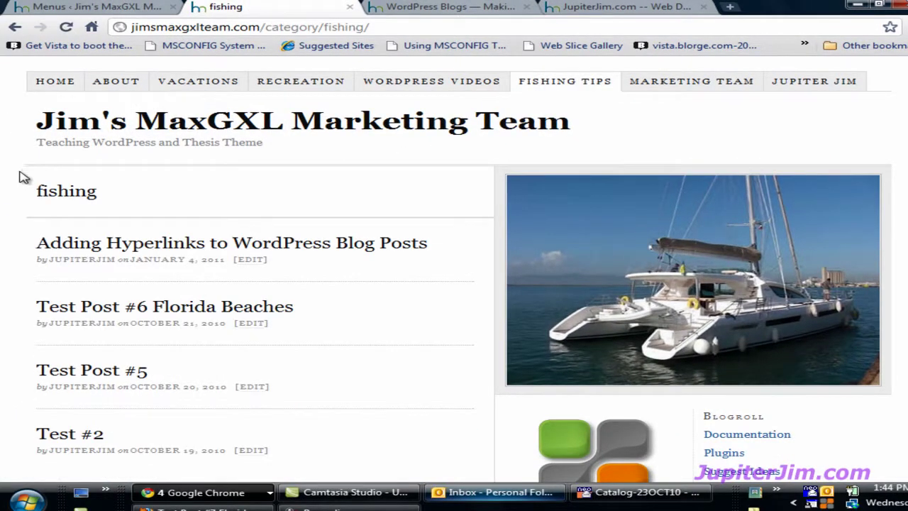
scroll(152, 206, "down", 1)
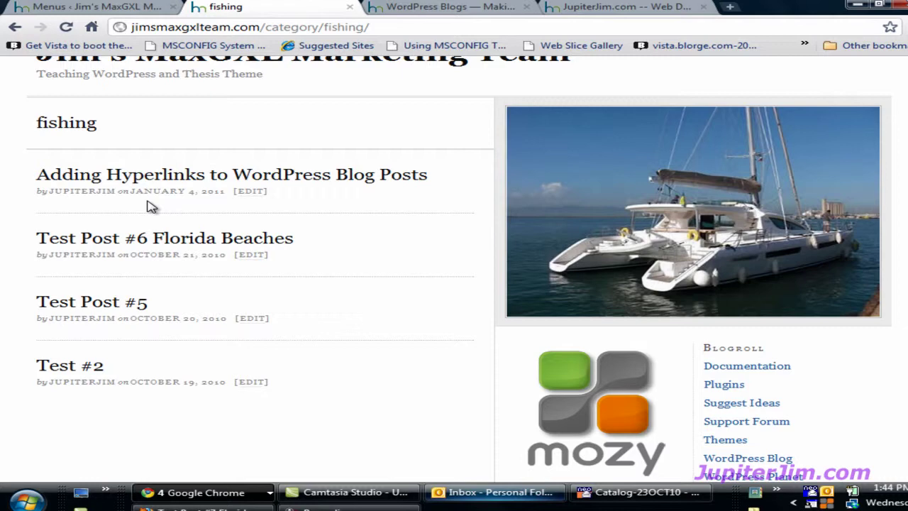
scroll(152, 206, "up", 1)
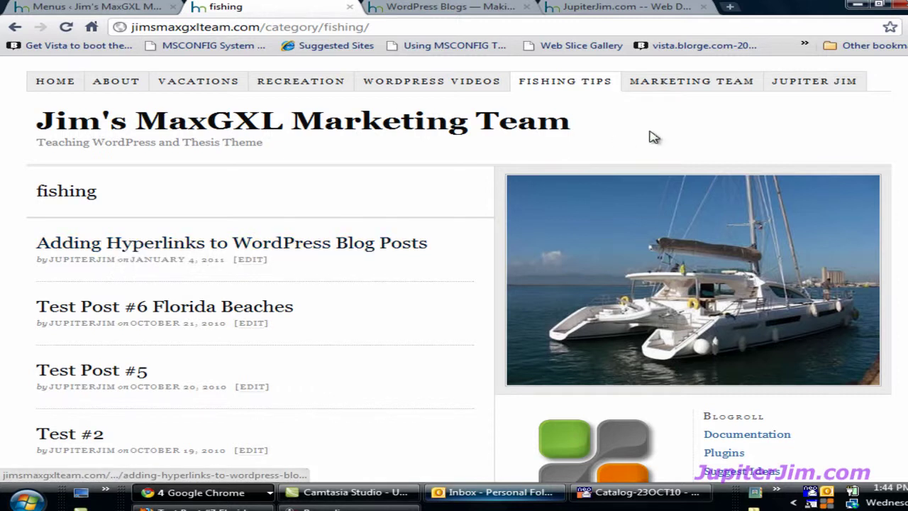
- Test the Marketing Team menu link, look through the external blog, and return to the fishing category page
left_click(694, 83)
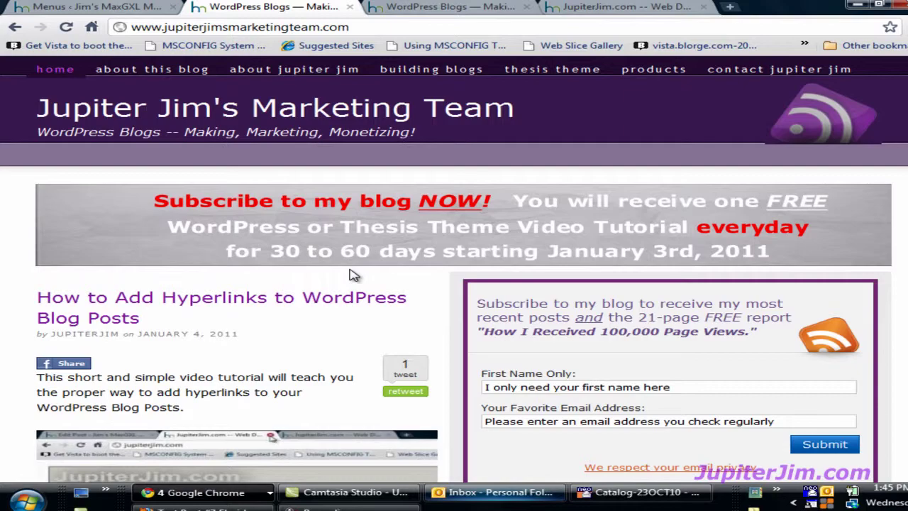
scroll(106, 280, "down", 10)
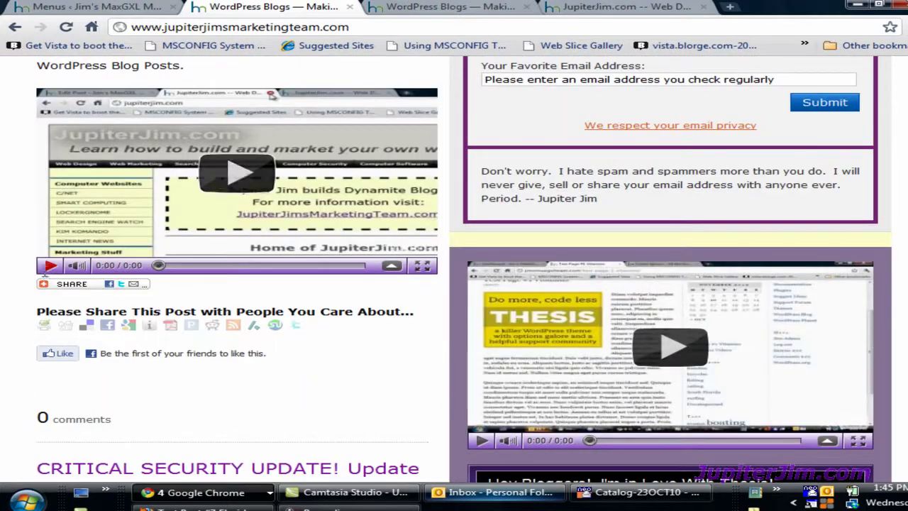
scroll(48, 277, "down", 5)
scroll(48, 277, "up", 15)
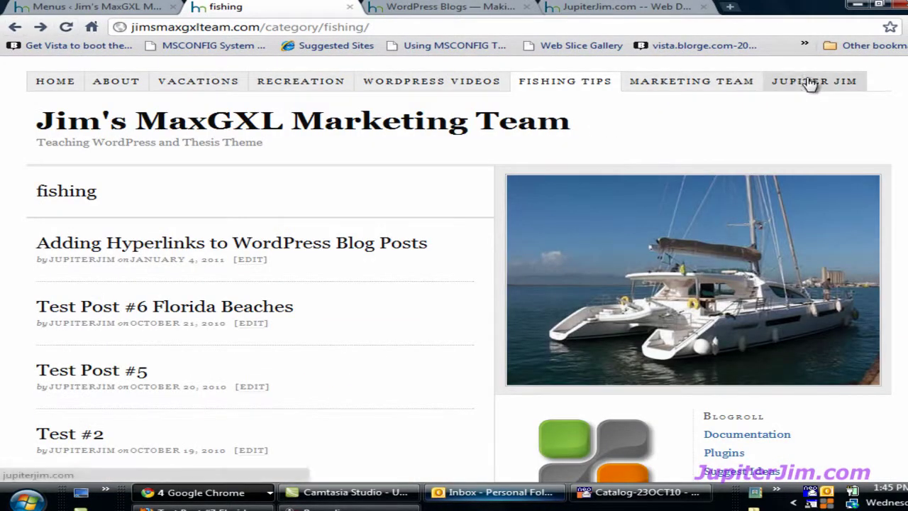
- Test the Jupiter Jim menu link and look through the jupiterjim.com page
left_click(811, 83)
scroll(454, 284, "down", 20)
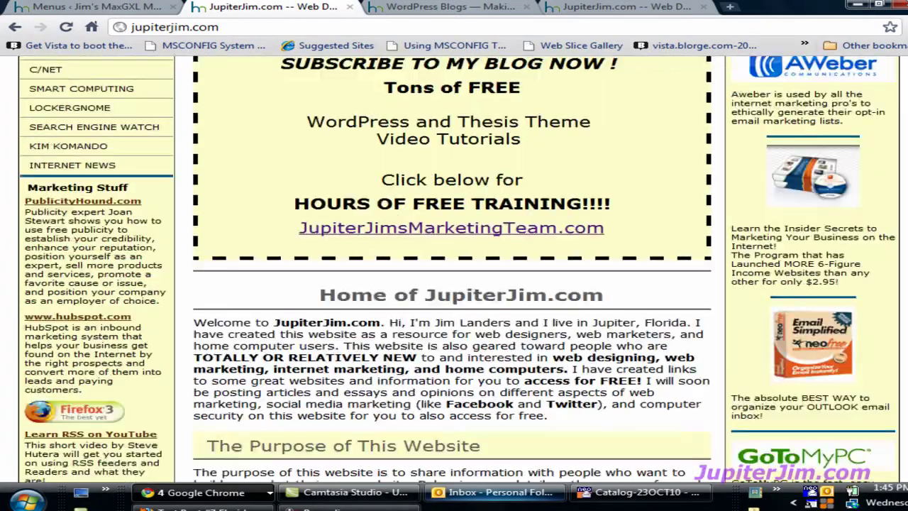
scroll(454, 284, "up", 20)
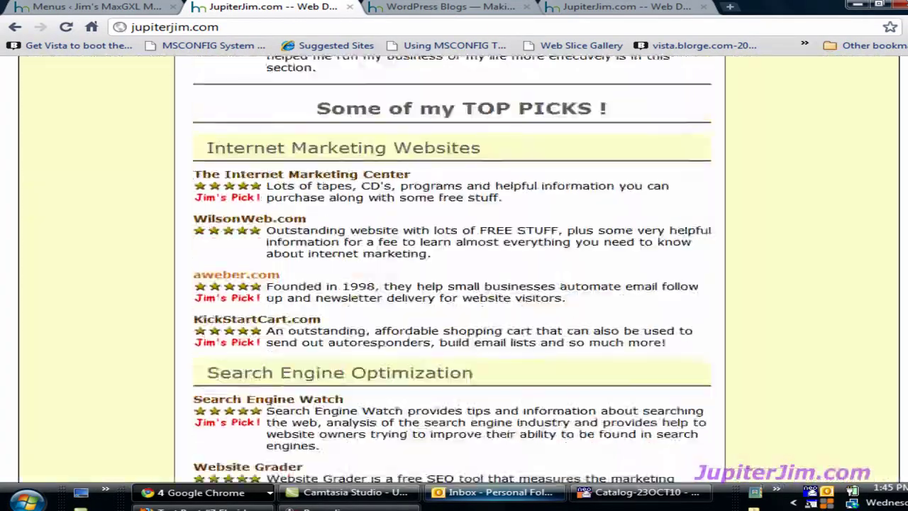
scroll(454, 284, "up", 1)
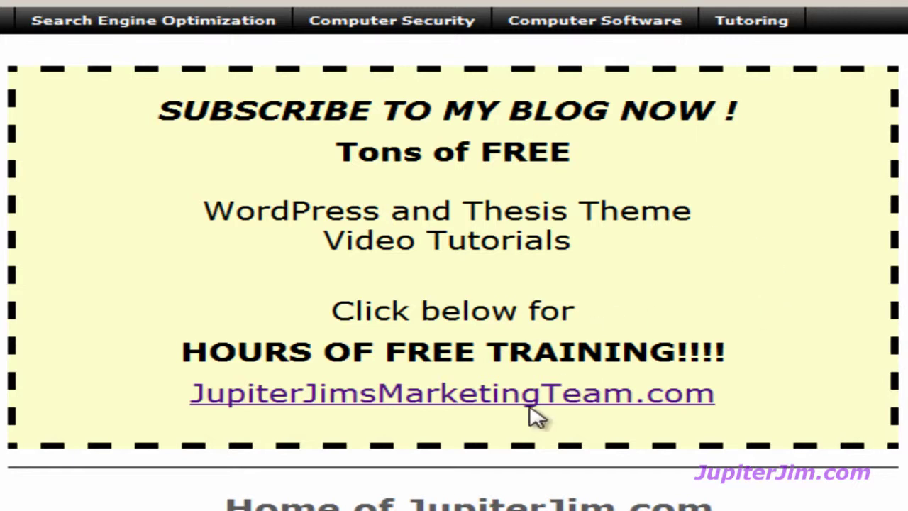
- Follow the JupiterJimsMarketingTeam.com link in the subscribe box, then return to the home page of Jim's MaxGXL Marketing Team
left_click(443, 401)
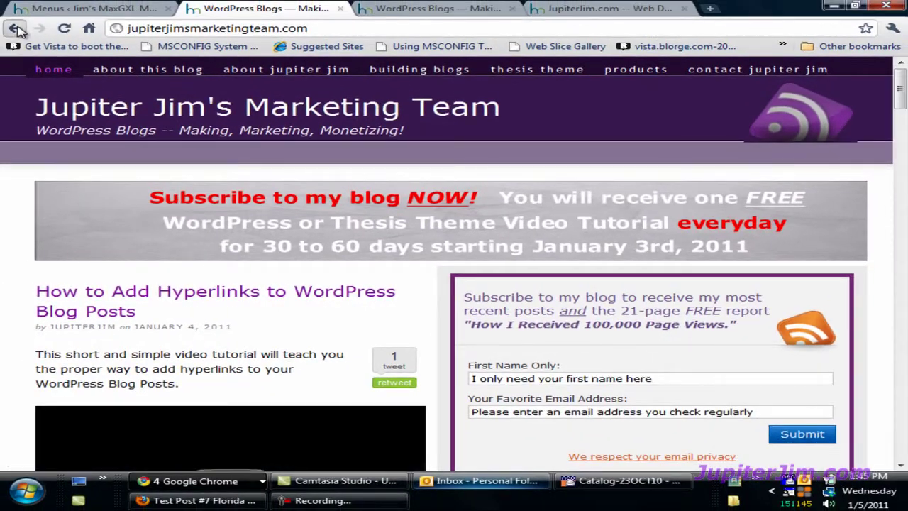
left_click(16, 29)
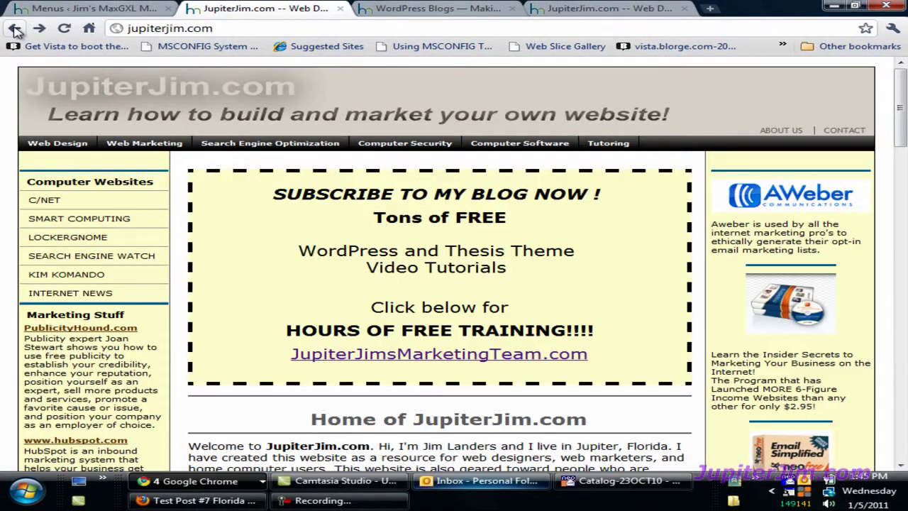
left_click(16, 29)
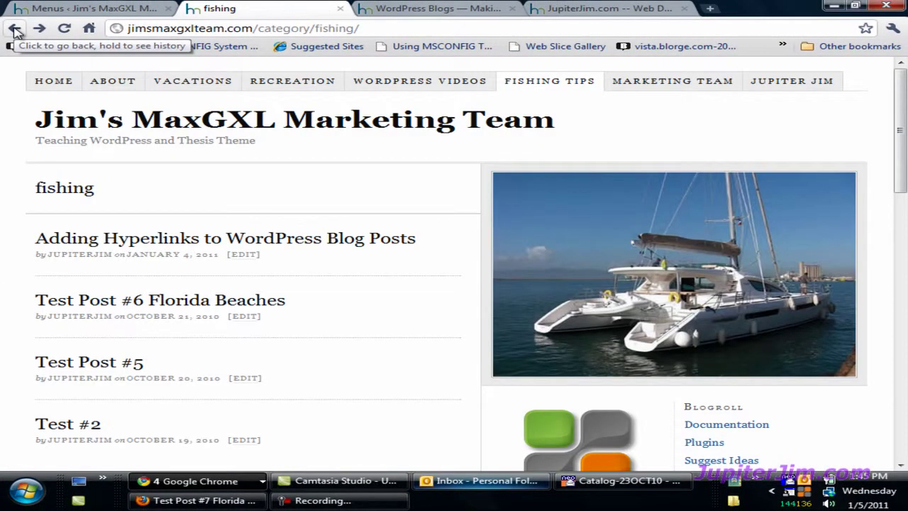
left_click(58, 83)
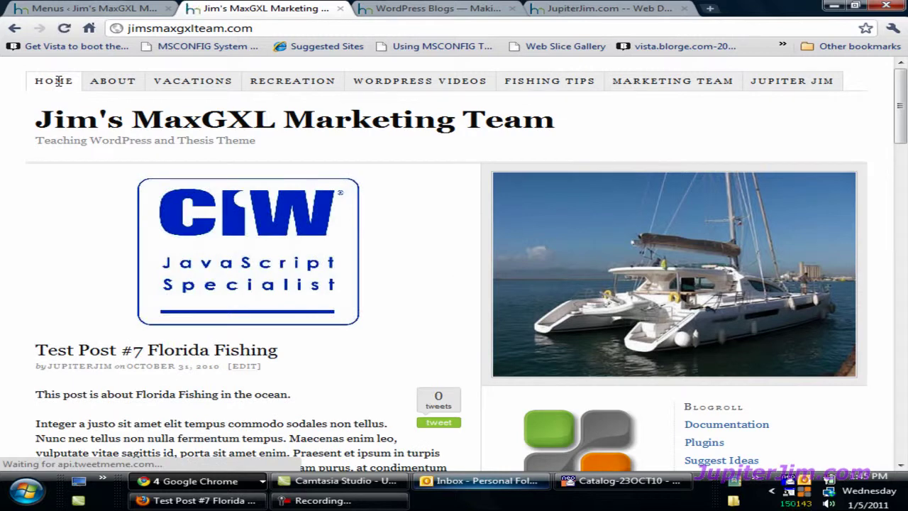
- Go to the Widgets page in the WordPress admin, collapse Sidebar 1 and expand Sidebar 2
left_click(71, 8)
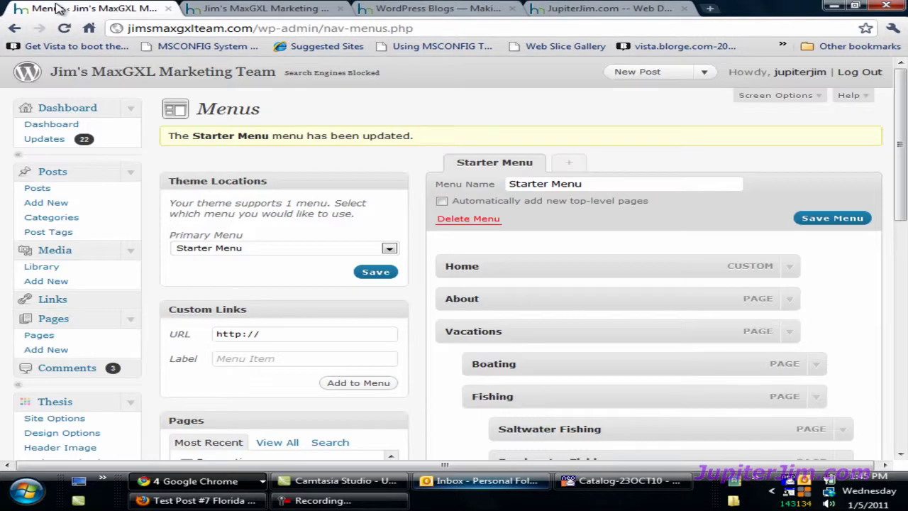
scroll(152, 175, "down", 3)
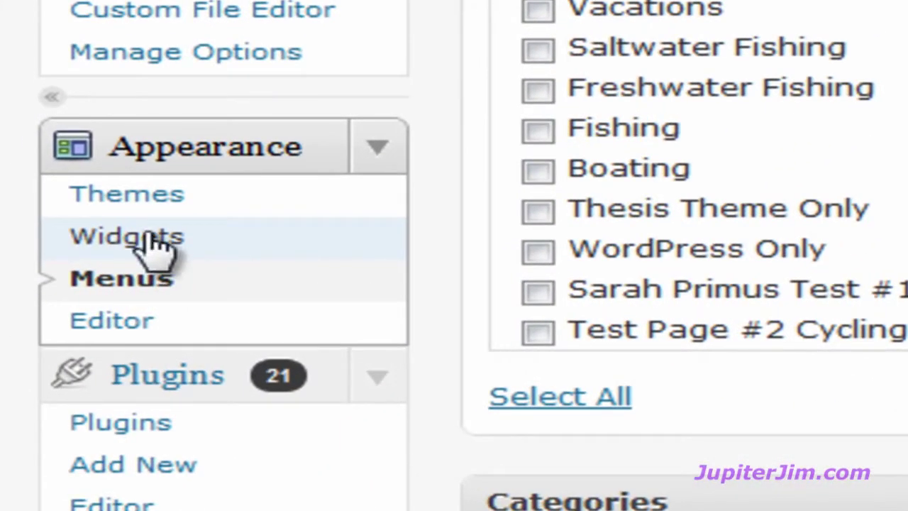
left_click(156, 245)
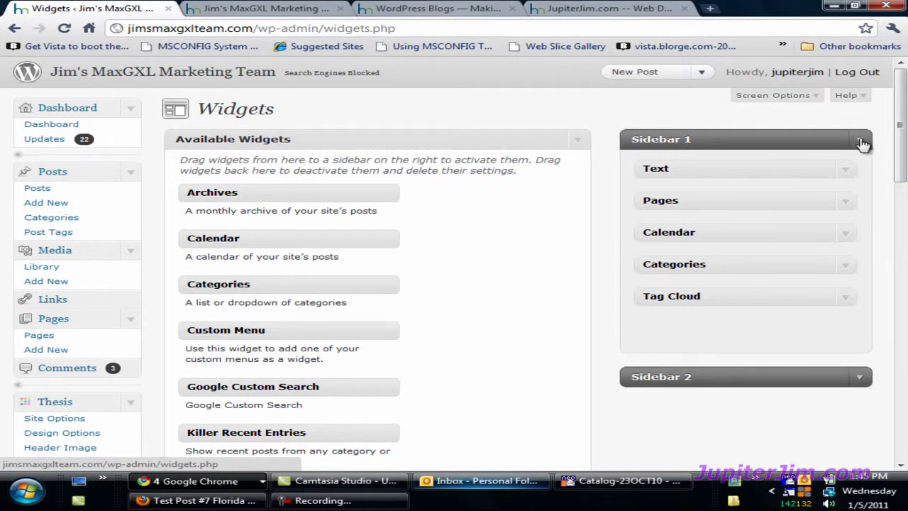
left_click(860, 141)
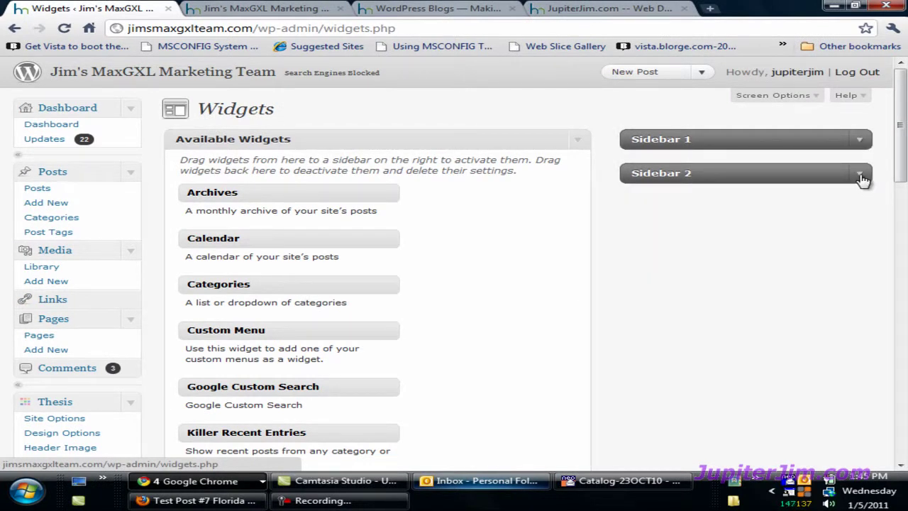
left_click(861, 175)
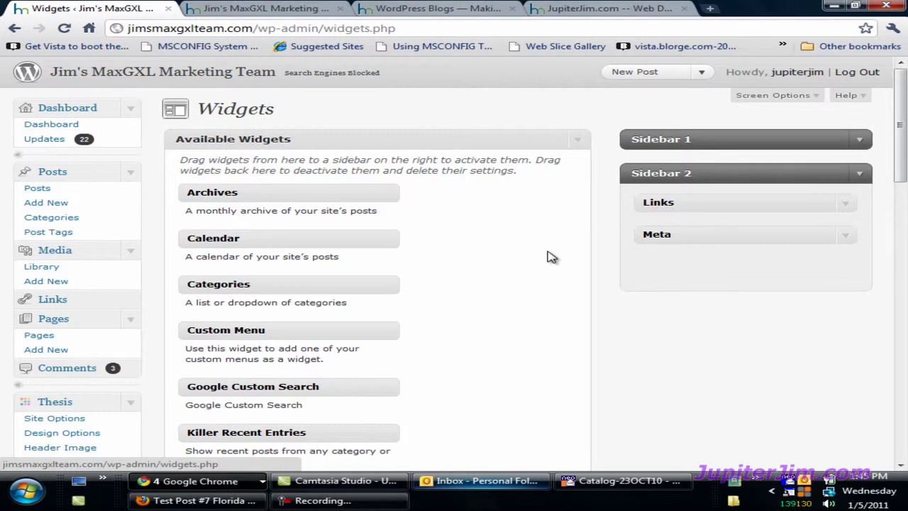
- Add the Custom Menu widget to Sidebar 2 below Meta and close its settings with Starter Menu selected
scroll(552, 256, "down", 2)
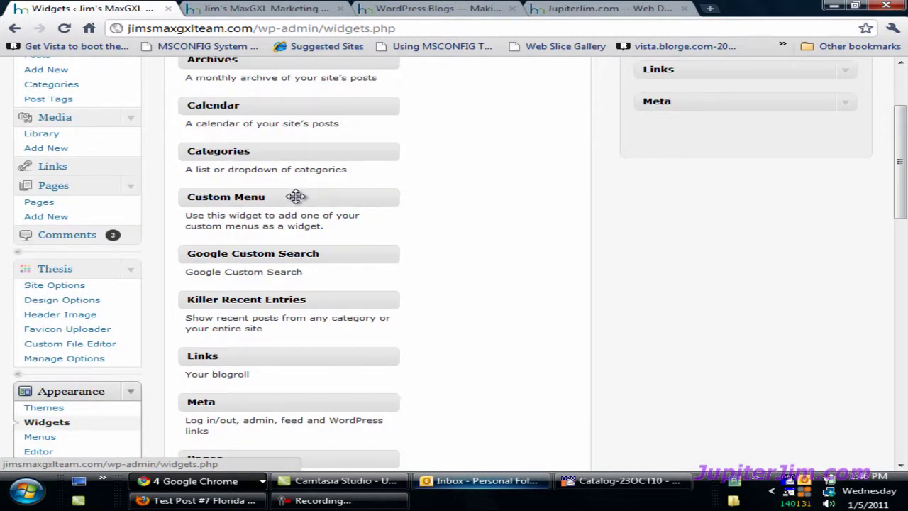
left_click_drag(523, 186, 752, 134)
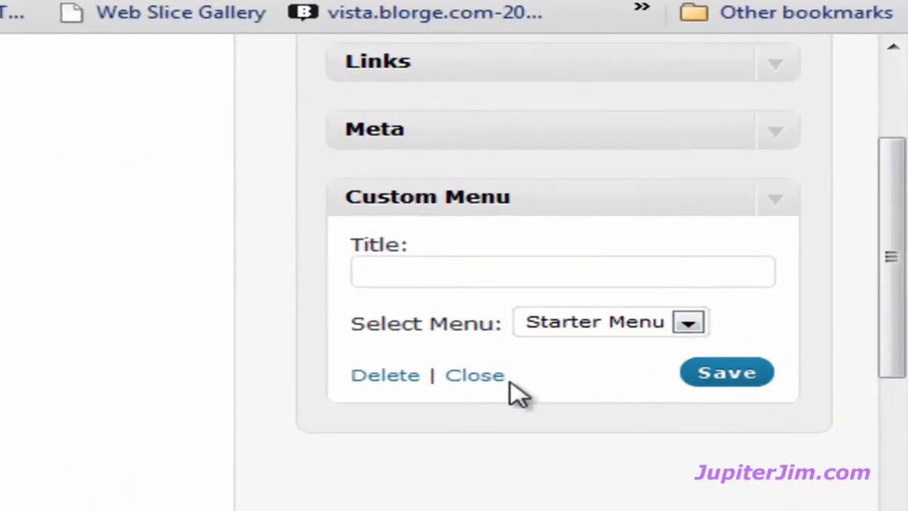
left_click(477, 383)
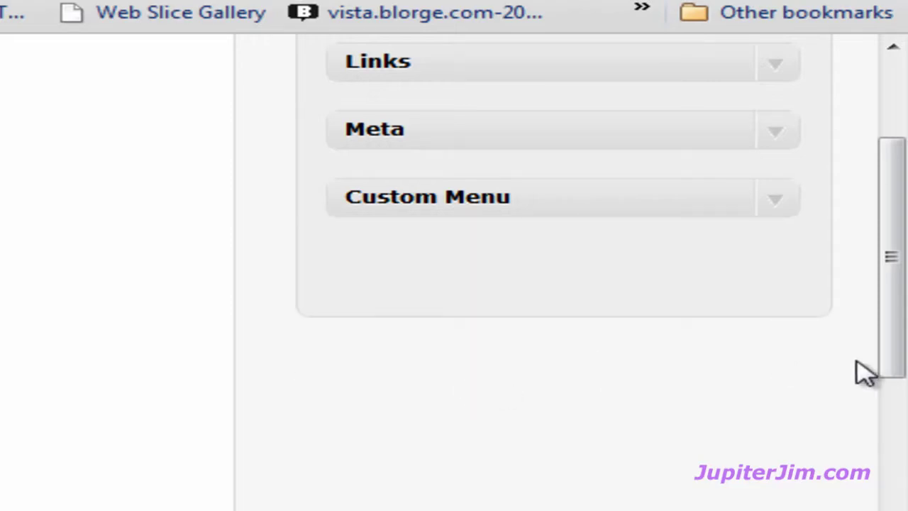
- Reload the live site's home page and examine the sidebar below Meta for the custom menu
left_click_drag(901, 333, 896, 247)
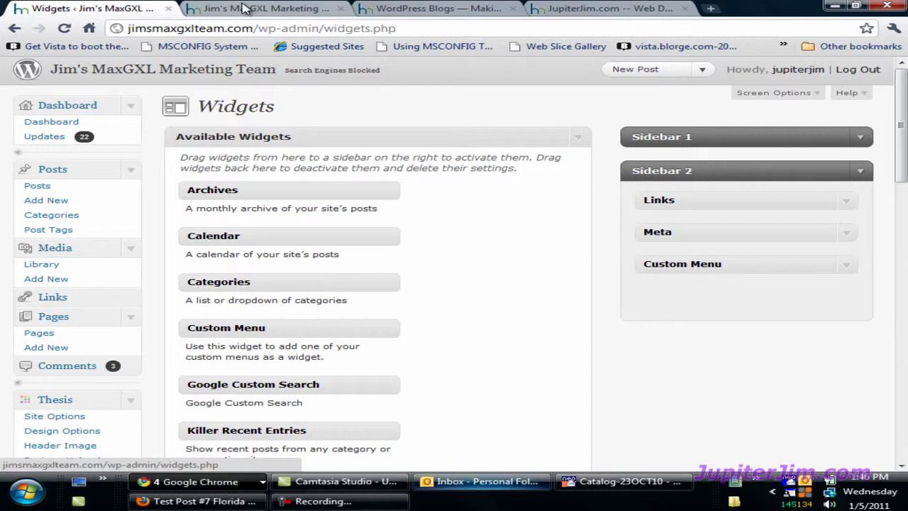
left_click(250, 10)
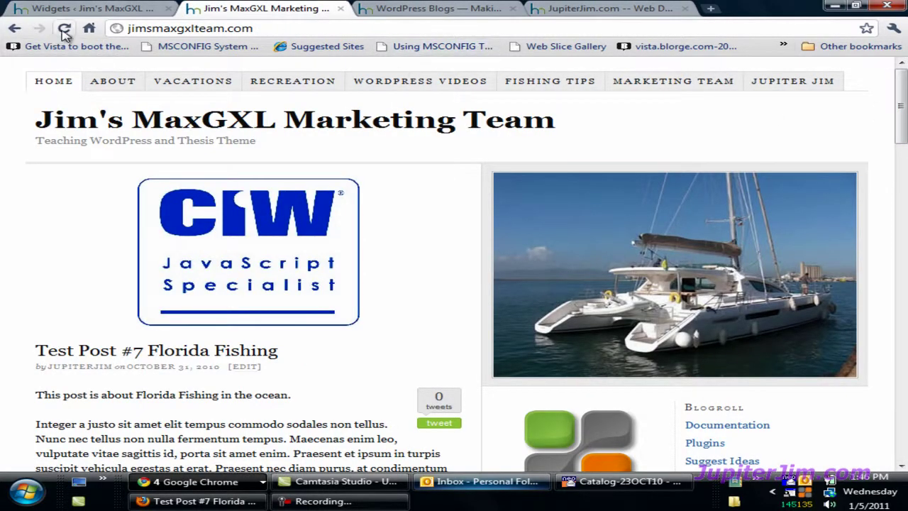
scroll(816, 137, "down", 5)
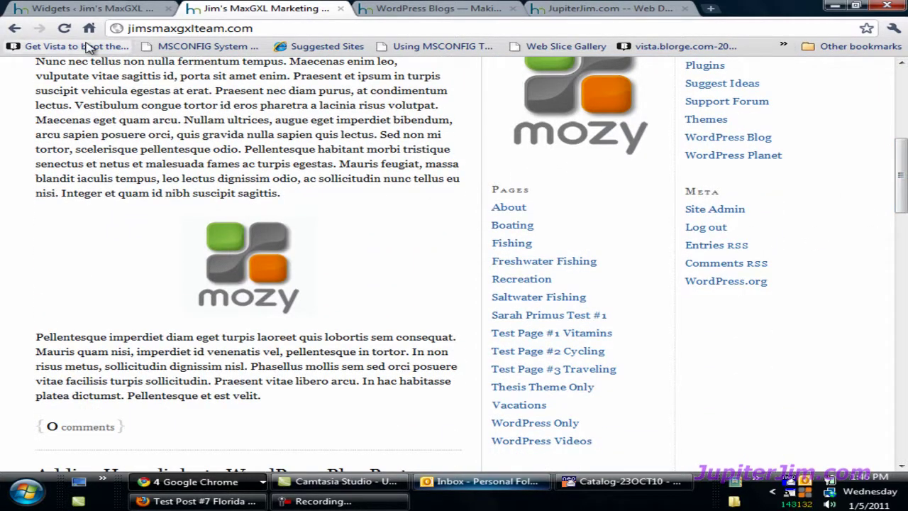
left_click(64, 29)
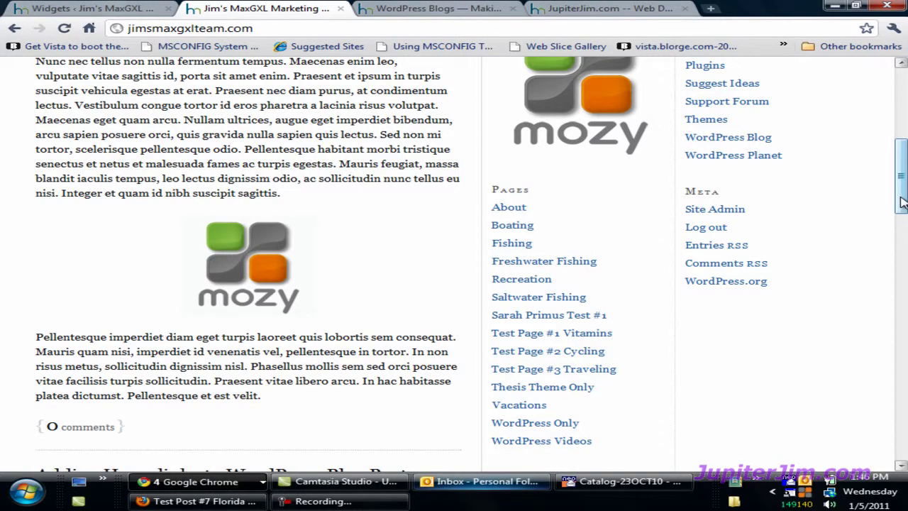
scroll(901, 178, "up", 5)
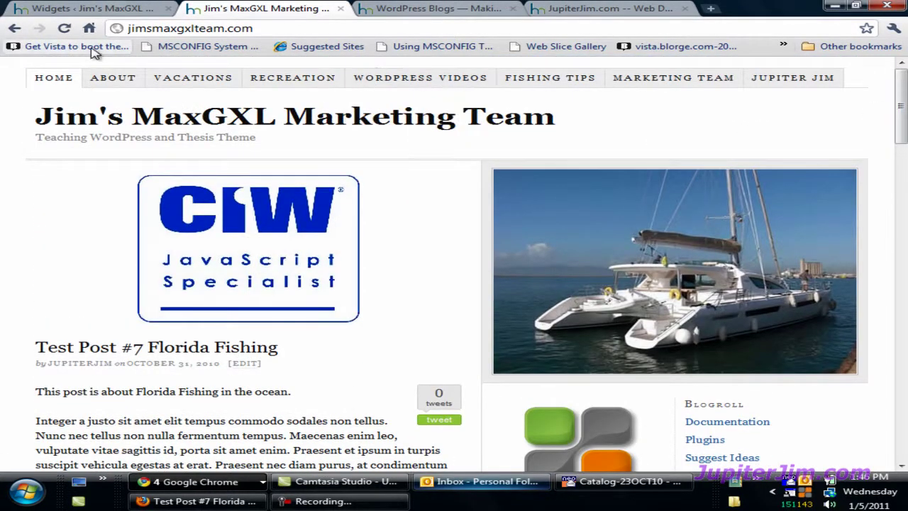
left_click(65, 29)
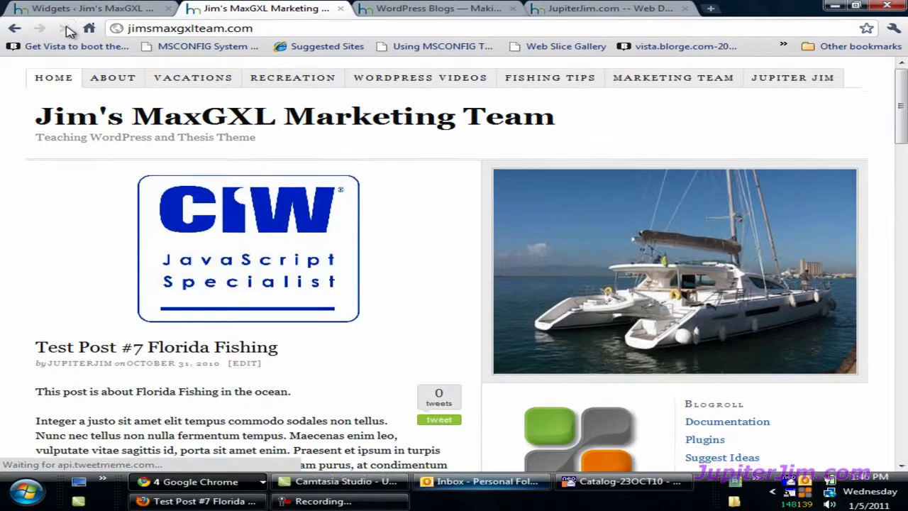
scroll(622, 118, "down", 5)
scroll(783, 245, "down", 3)
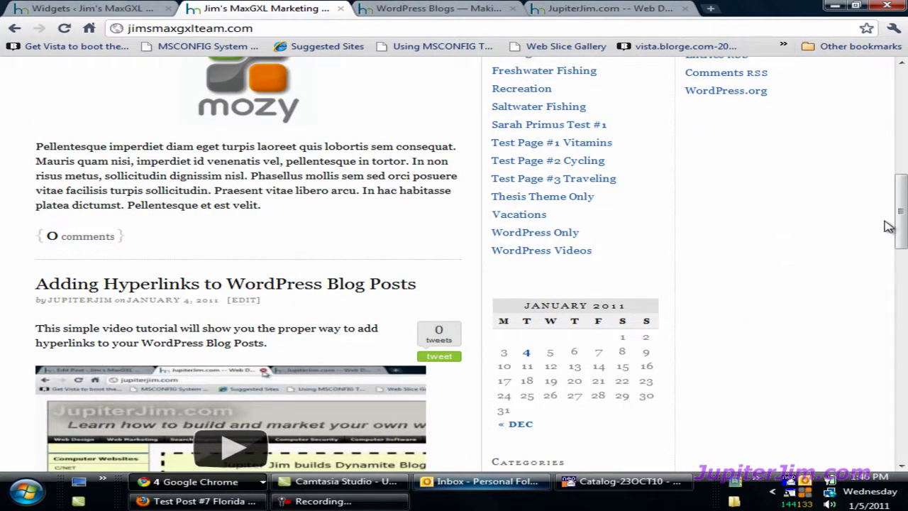
- Switch to Firefox, reload the Test Post #7 Florida Fishing page and find the custom menu in the sidebar below Meta
scroll(888, 226, "up", 2)
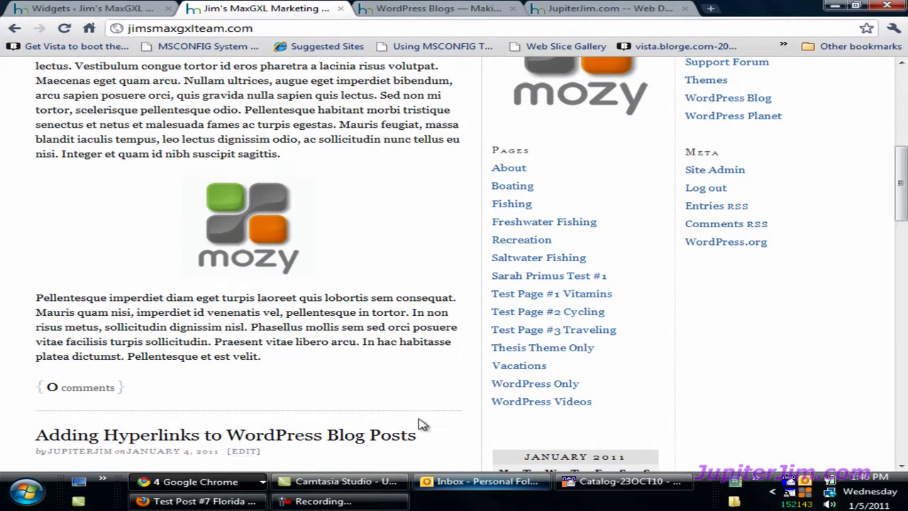
left_click(202, 501)
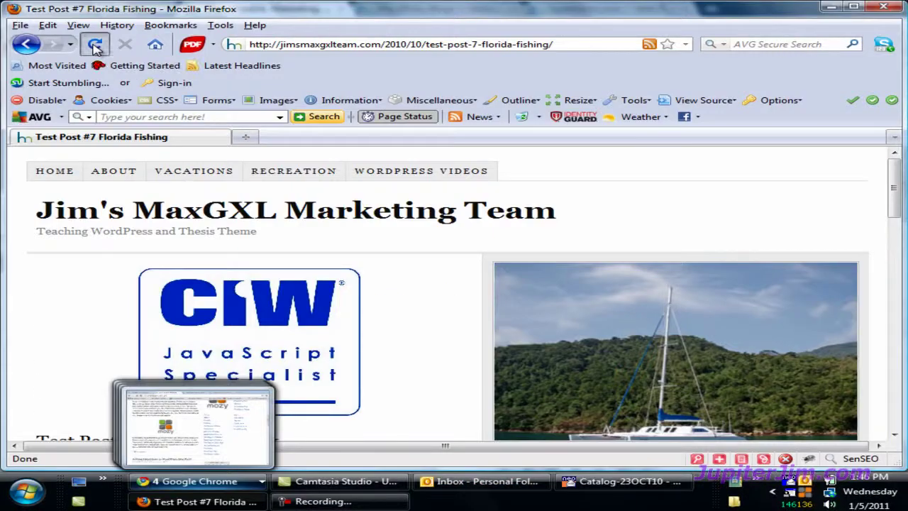
left_click(96, 45)
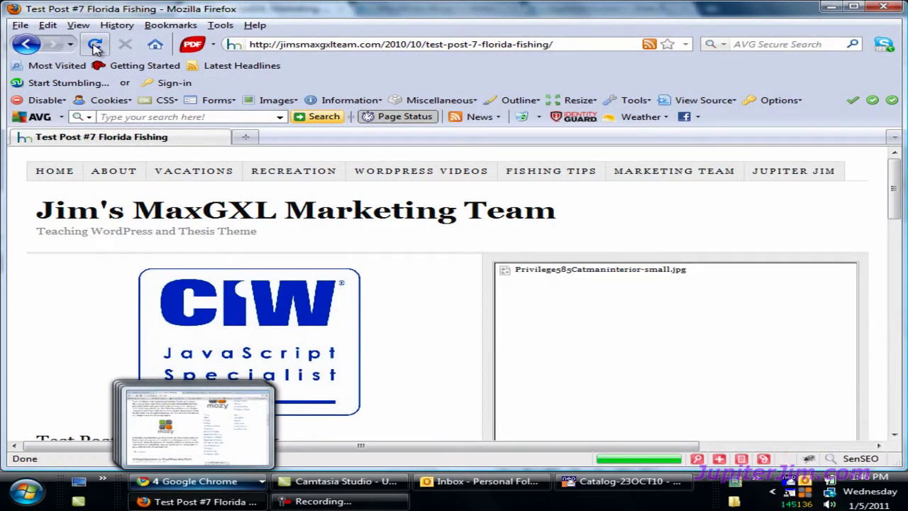
left_click_drag(896, 181, 896, 305)
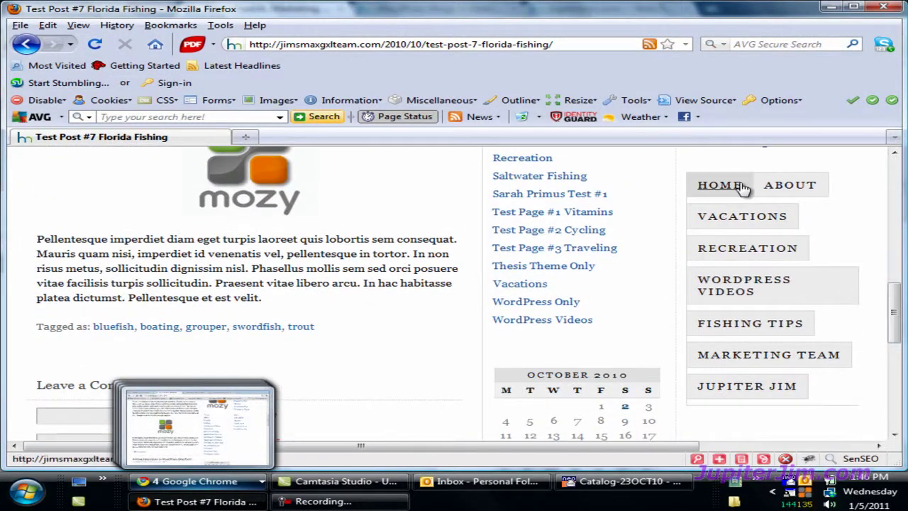
- Examine the custom menu's links in the sidebar, then return to the page's header navigation menu
left_click(232, 486)
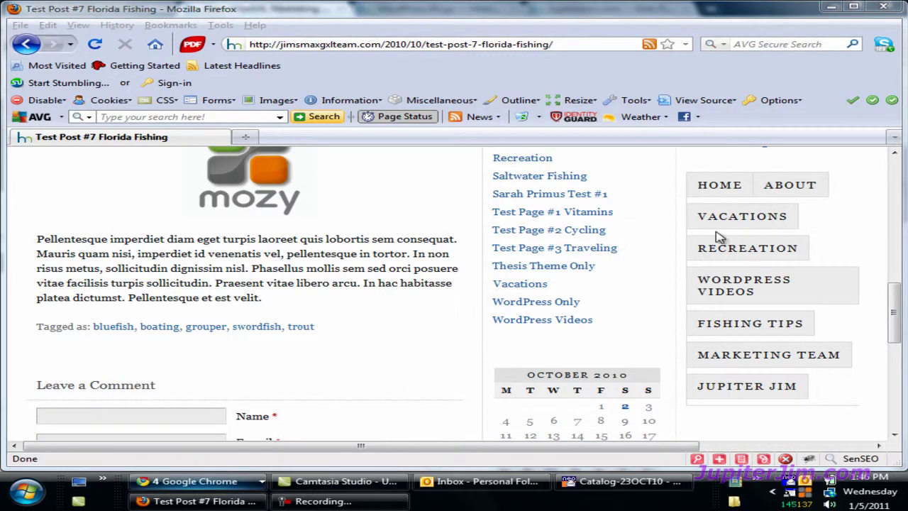
mouse_move(737, 275)
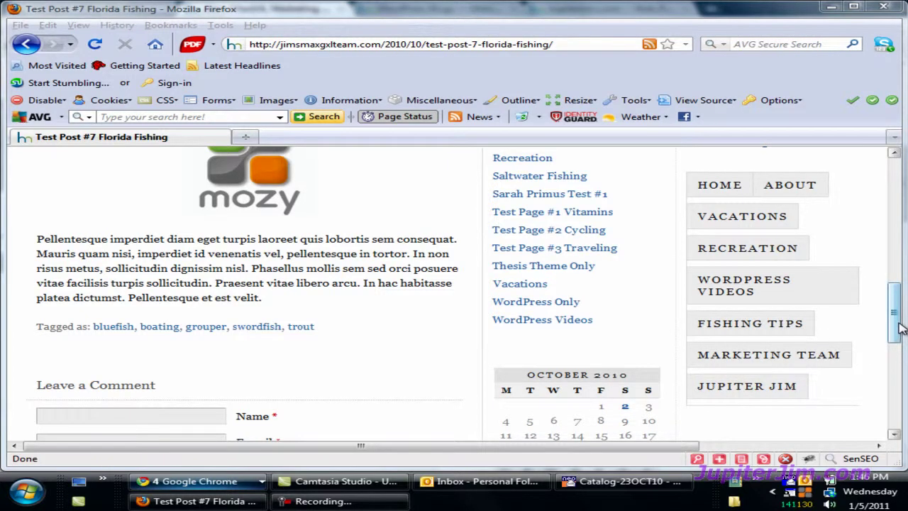
scroll(898, 312, "up", 1)
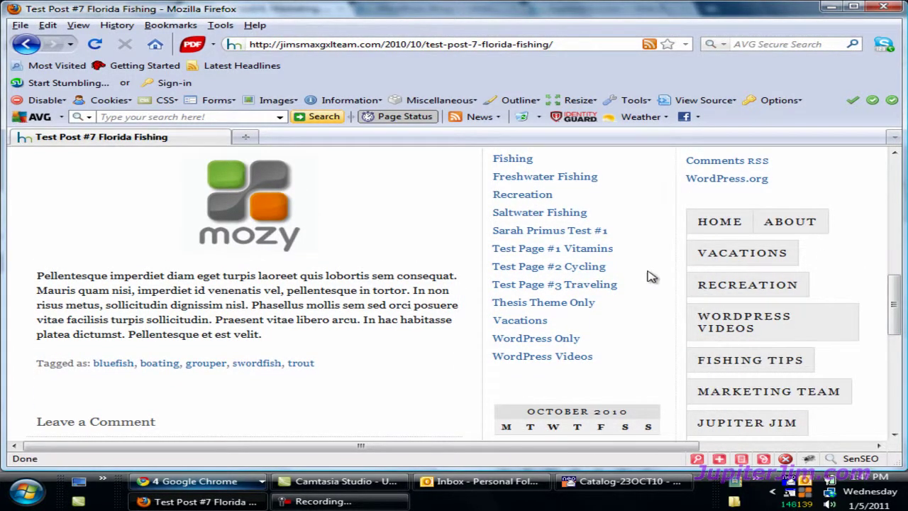
scroll(896, 307, "up", 1)
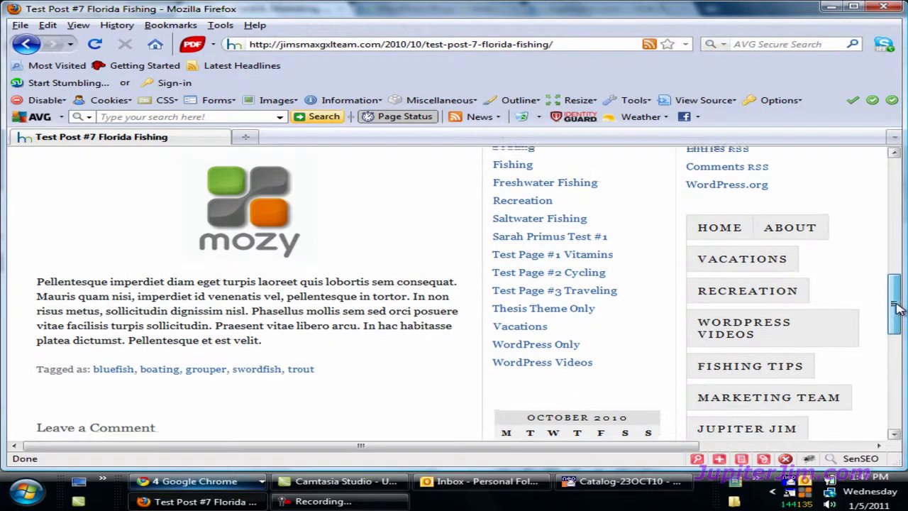
left_click_drag(897, 305, 894, 186)
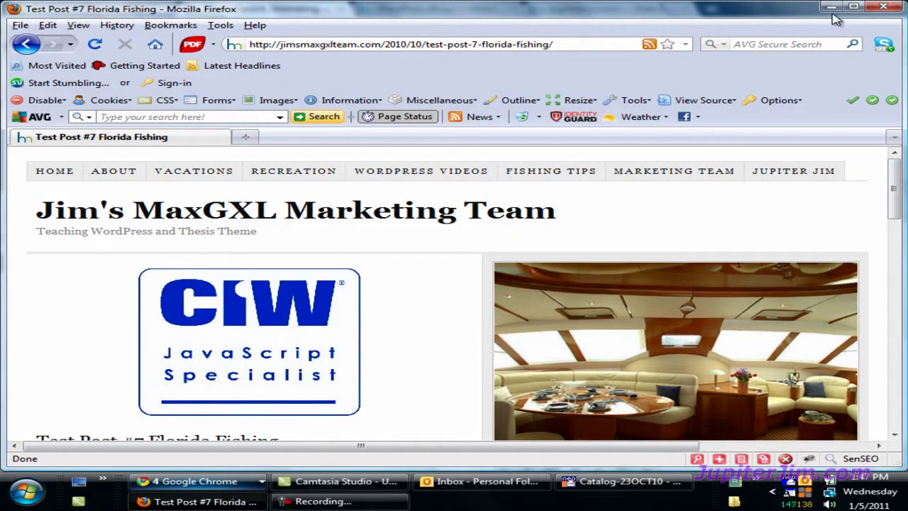